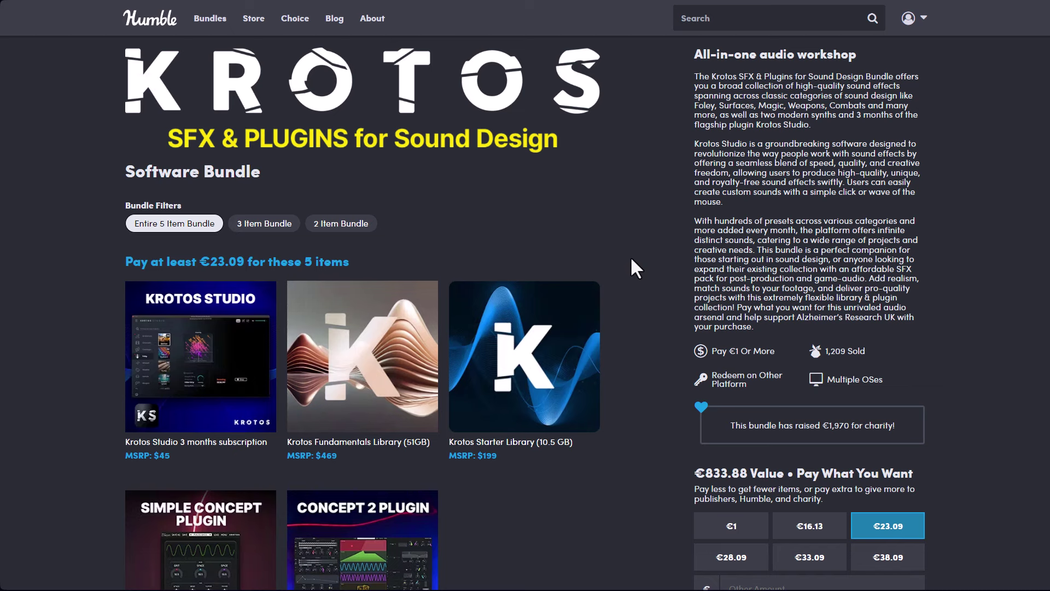
Scroll through the Krotos bundle's five items and the €28.09 tier that covers them all.
{"action": "scroll", "coordinate": [631, 260], "scroll_direction": "down", "scroll_amount": 3}
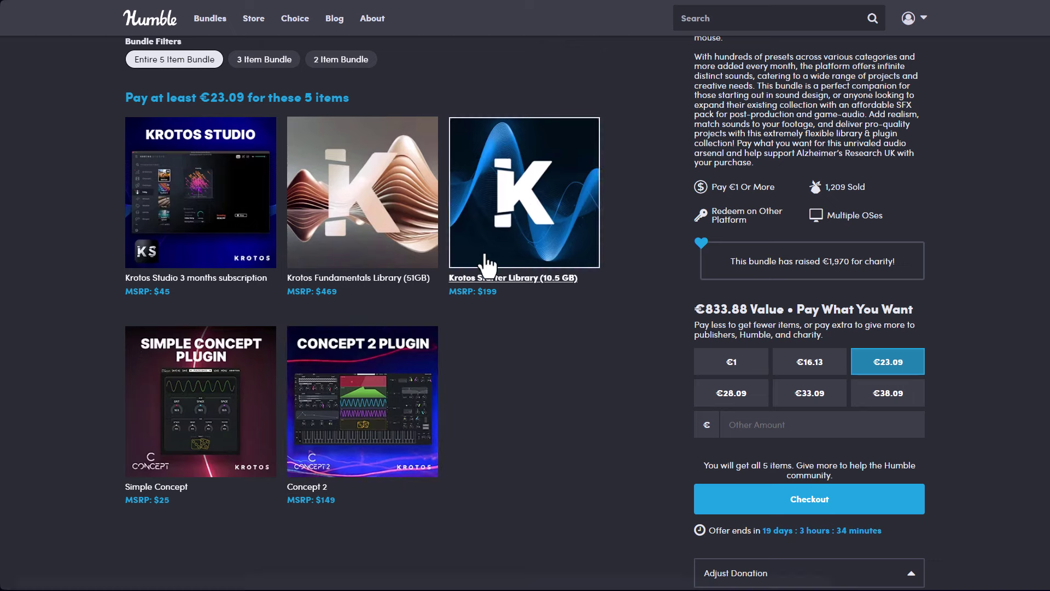
{"action": "scroll", "coordinate": [540, 390], "scroll_direction": "up", "scroll_amount": 1}
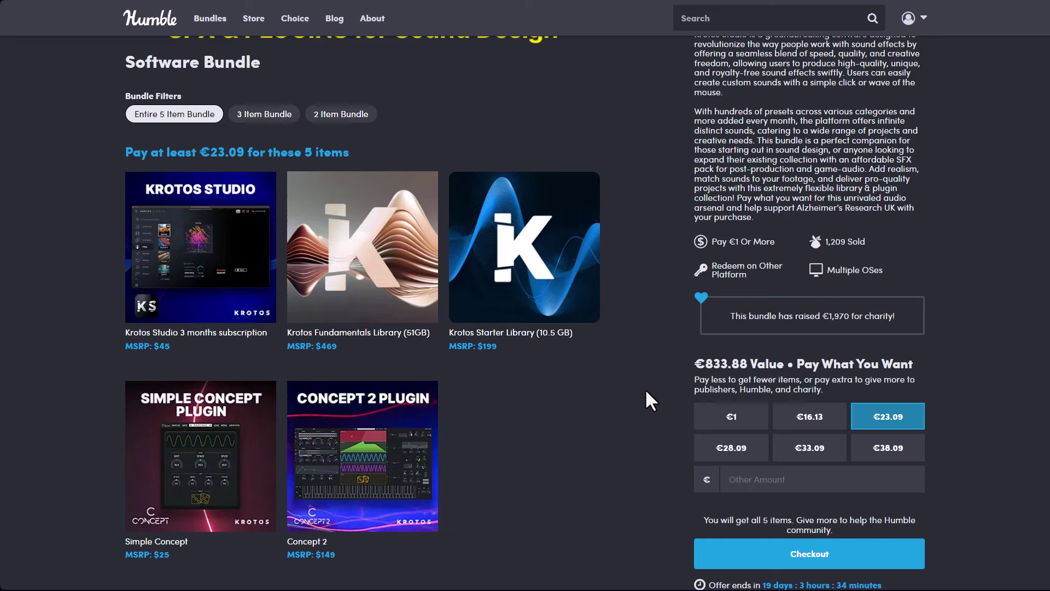
{"action": "scroll", "coordinate": [629, 454], "scroll_direction": "up", "scroll_amount": 3}
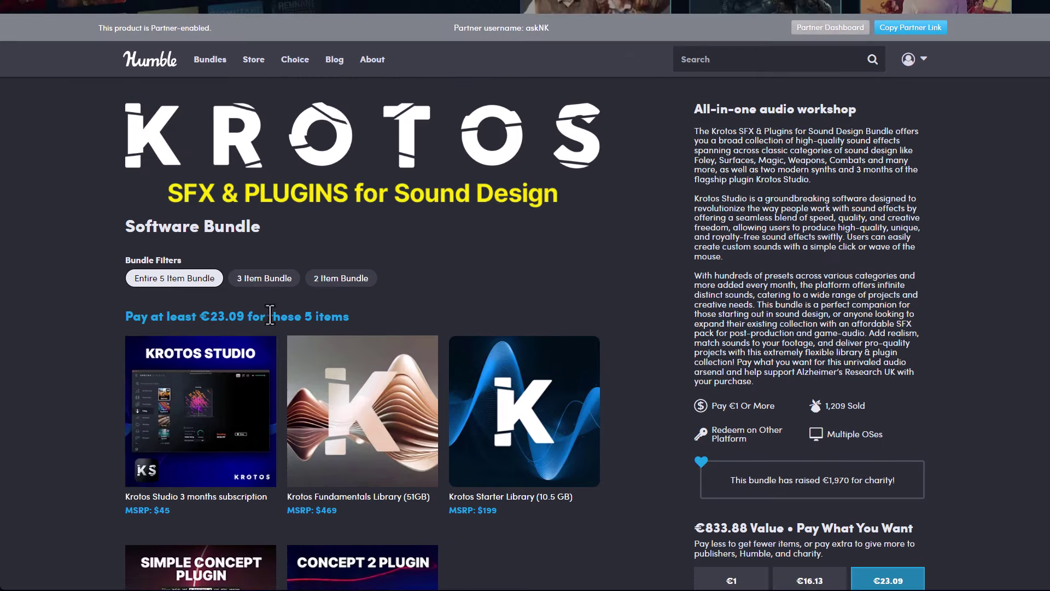
{"action": "scroll", "coordinate": [602, 361], "scroll_direction": "down", "scroll_amount": 4}
{"action": "scroll", "coordinate": [602, 328], "scroll_direction": "up", "scroll_amount": 2}
{"action": "scroll", "coordinate": [447, 340], "scroll_direction": "down", "scroll_amount": 2}
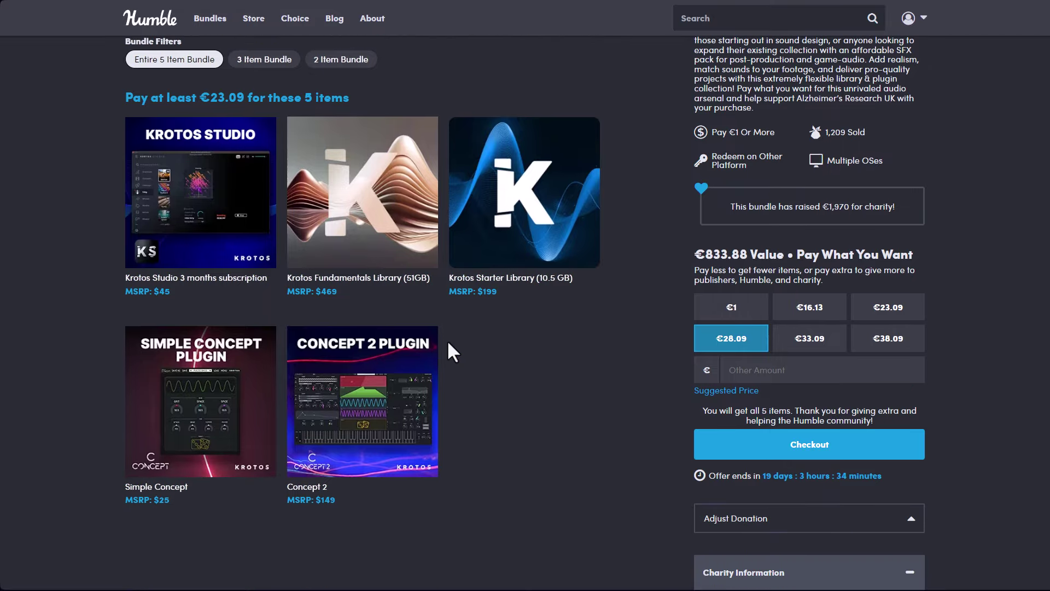
{"action": "scroll", "coordinate": [643, 436], "scroll_direction": "down", "scroll_amount": 3}
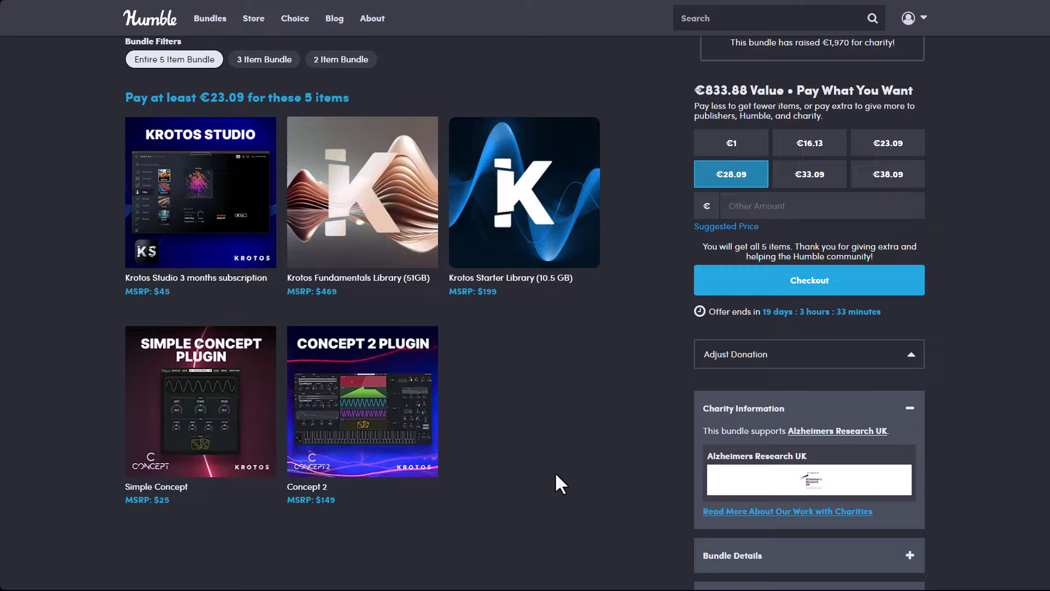
{"action": "scroll", "coordinate": [554, 473], "scroll_direction": "up", "scroll_amount": 3}
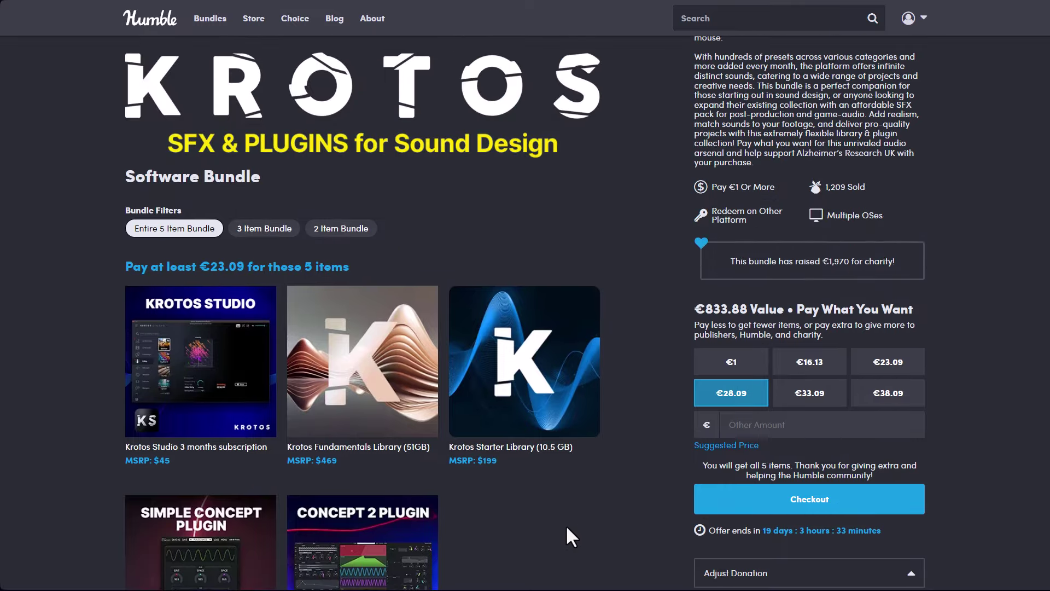
{"action": "scroll", "coordinate": [257, 355], "scroll_direction": "down", "scroll_amount": 2}
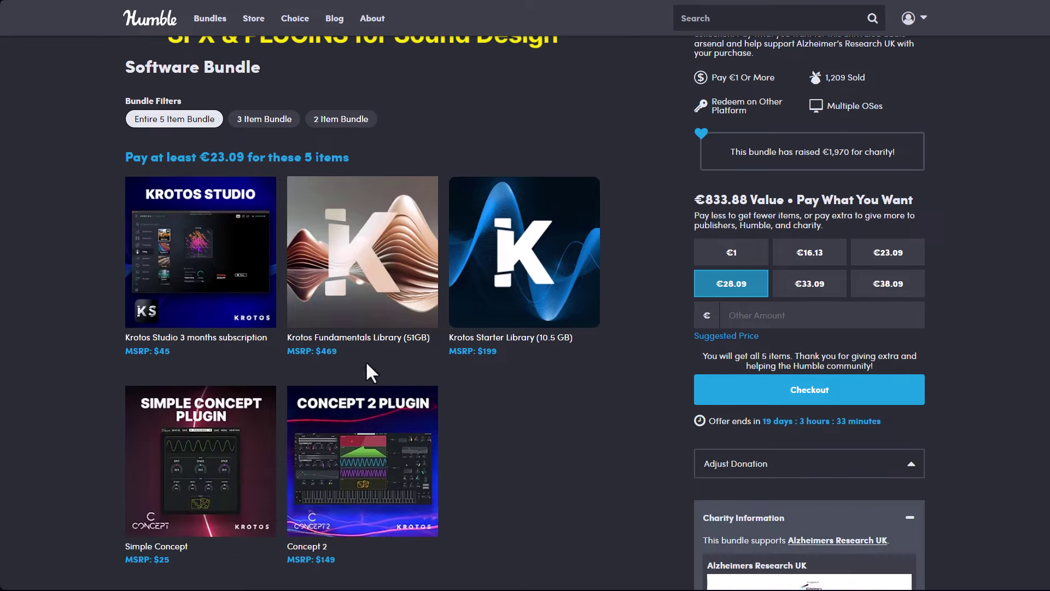
Expand the Krotos Studio 3 months subscription details and scroll to its developer link.
{"action": "left_click", "coordinate": [246, 307]}
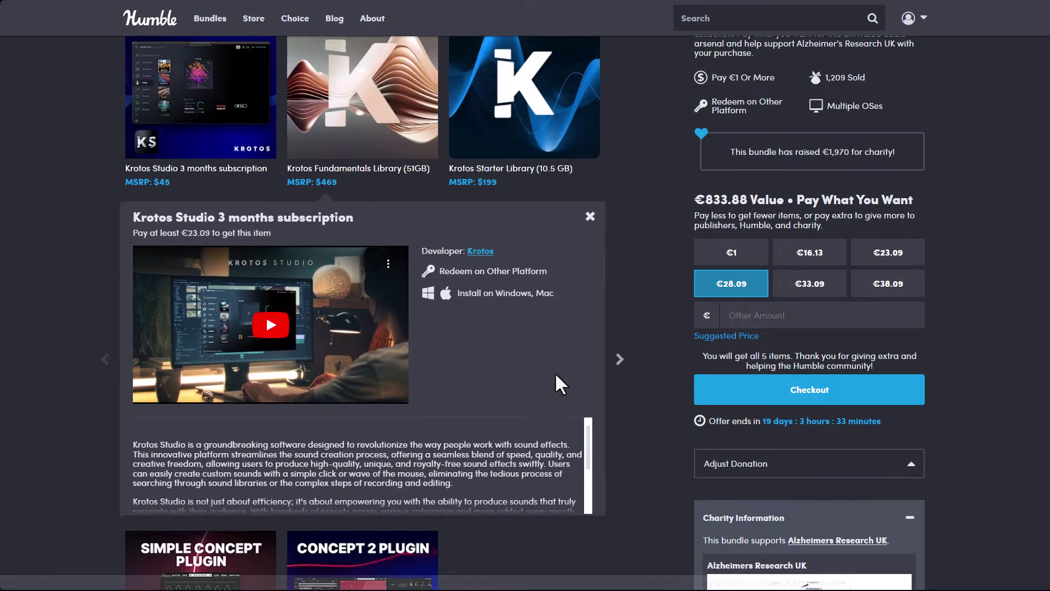
{"action": "scroll", "coordinate": [551, 332], "scroll_direction": "up", "scroll_amount": 1}
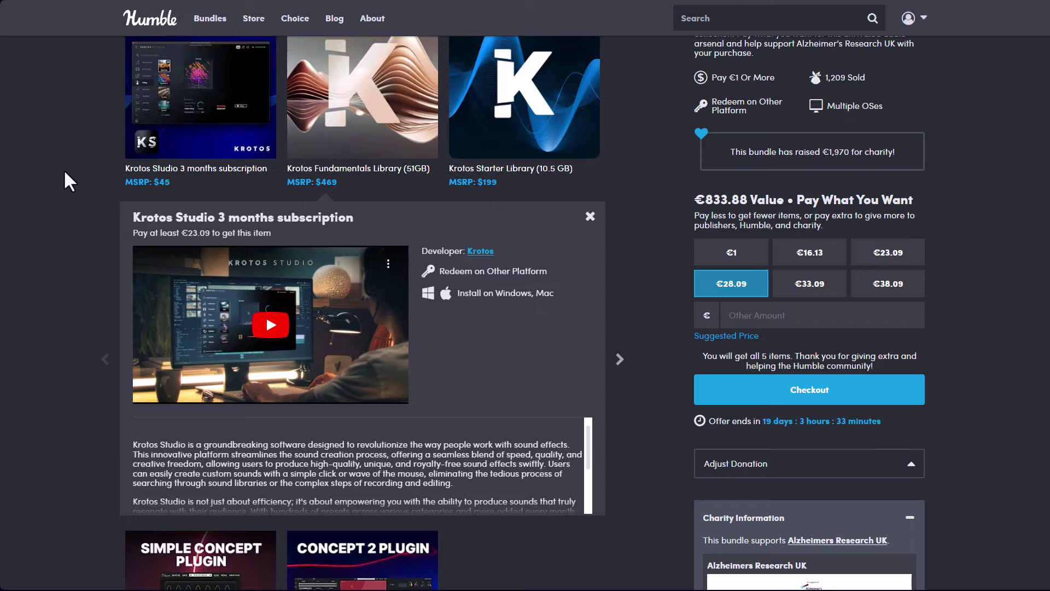
{"action": "scroll", "coordinate": [403, 152], "scroll_direction": "up", "scroll_amount": 4}
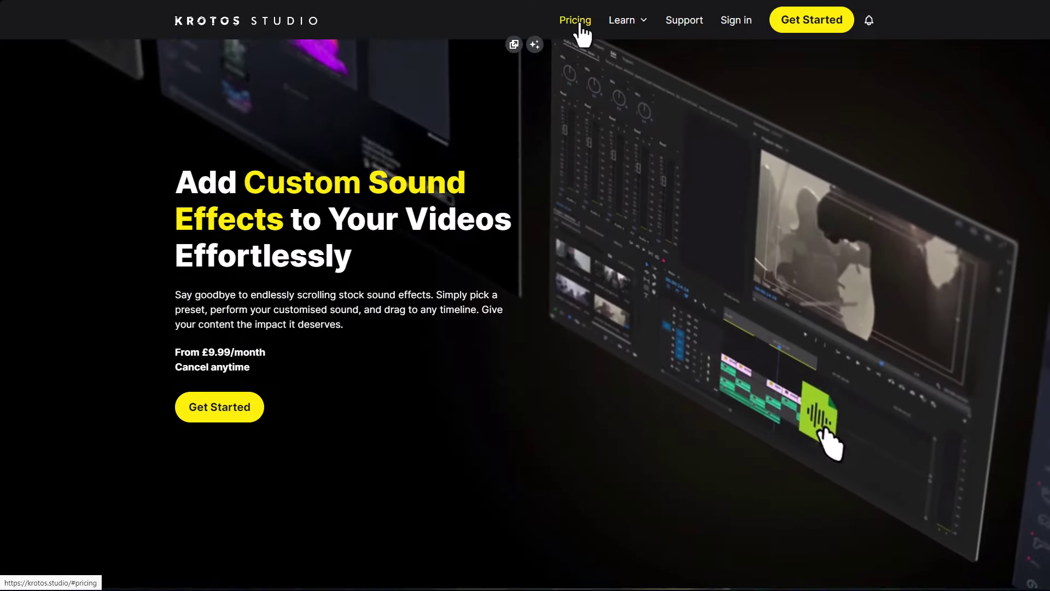
Jump to Plans & Pricing and highlight the Individual plan's £14.99/month price.
{"action": "left_click", "coordinate": [580, 24]}
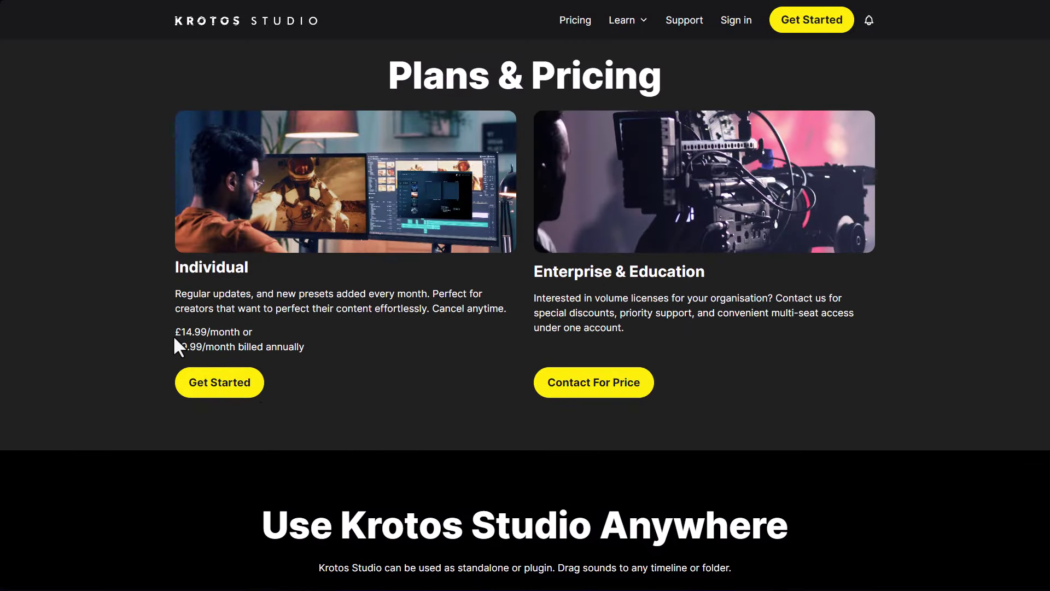
{"action": "left_click_drag", "start_coordinate": [175, 334], "coordinate": [184, 336]}
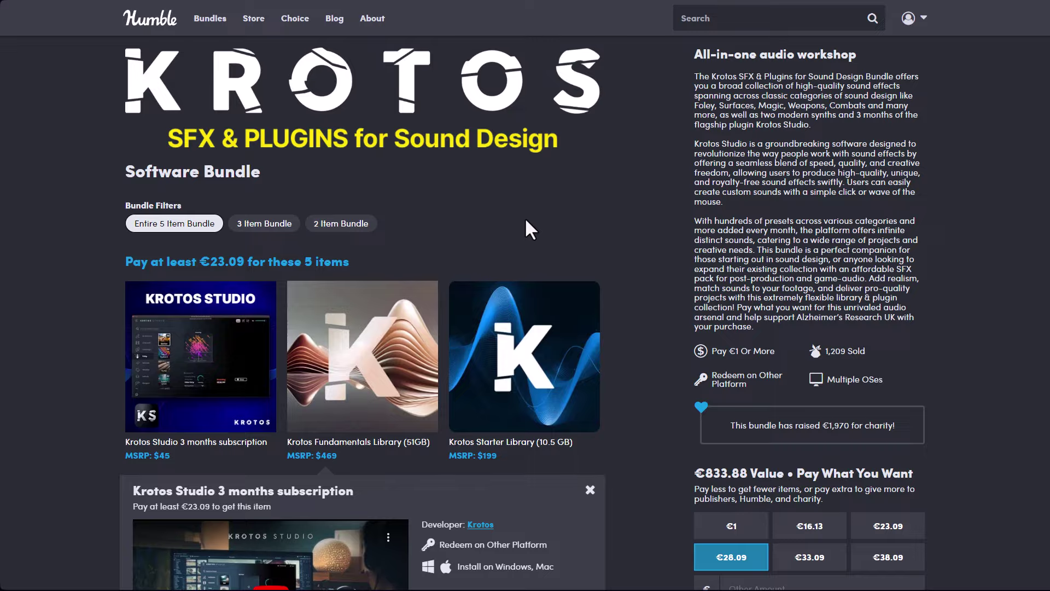
{"action": "scroll", "coordinate": [527, 222], "scroll_direction": "down", "scroll_amount": 2}
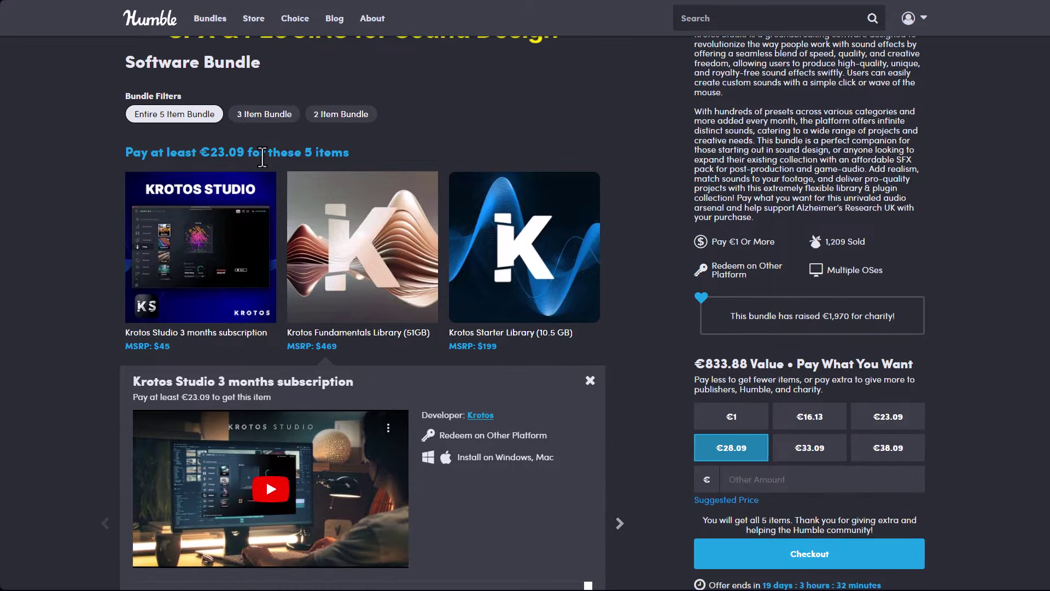
{"action": "scroll", "coordinate": [345, 246], "scroll_direction": "down", "scroll_amount": 3}
{"action": "scroll", "coordinate": [413, 269], "scroll_direction": "up", "scroll_amount": 5}
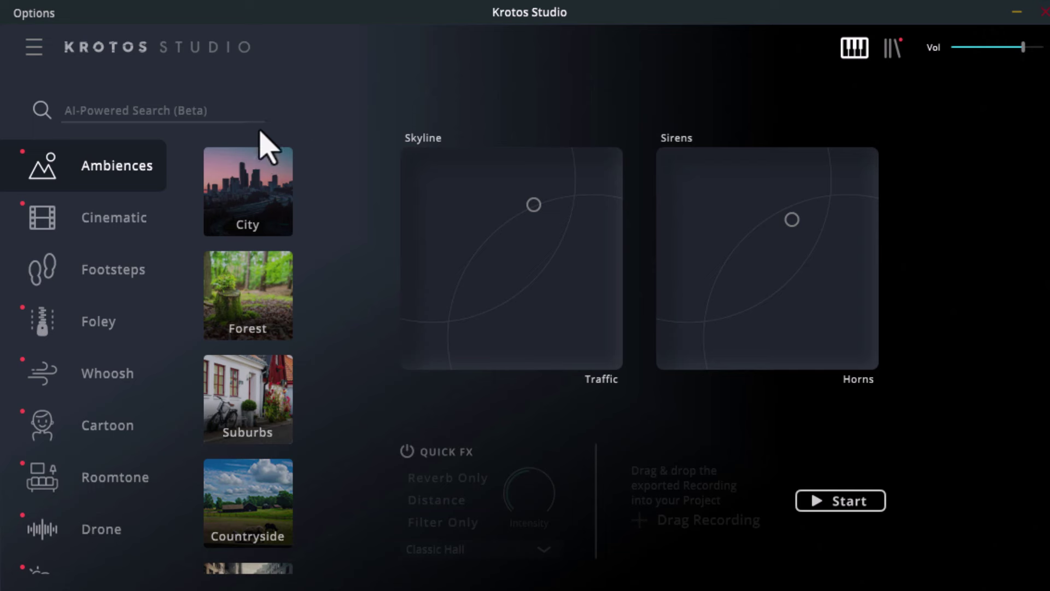
Browse the Interface, Weapon, Weather, Drone and Roomtone category presets.
{"action": "scroll", "coordinate": [88, 217], "scroll_direction": "down", "scroll_amount": 2}
{"action": "scroll", "coordinate": [99, 219], "scroll_direction": "down", "scroll_amount": 2}
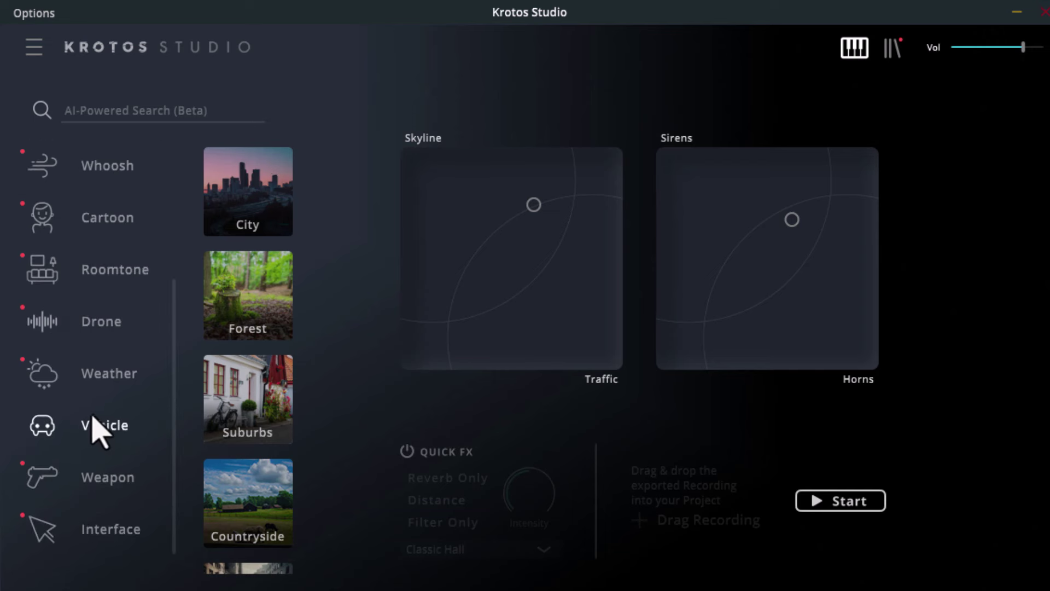
{"action": "left_click", "coordinate": [111, 531]}
{"action": "left_click", "coordinate": [98, 478]}
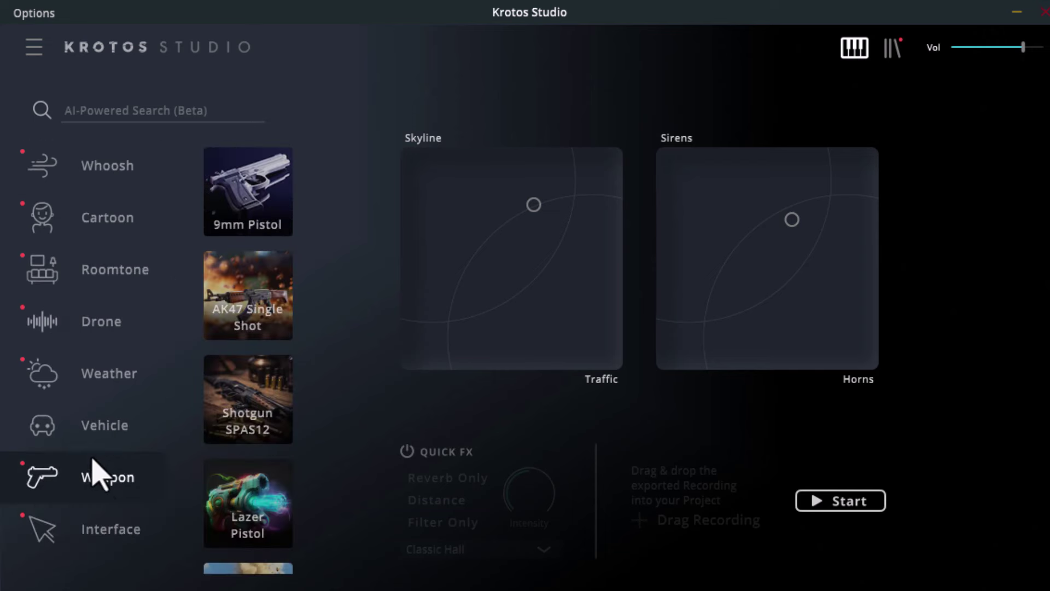
{"action": "left_click", "coordinate": [85, 388]}
{"action": "left_click", "coordinate": [91, 336]}
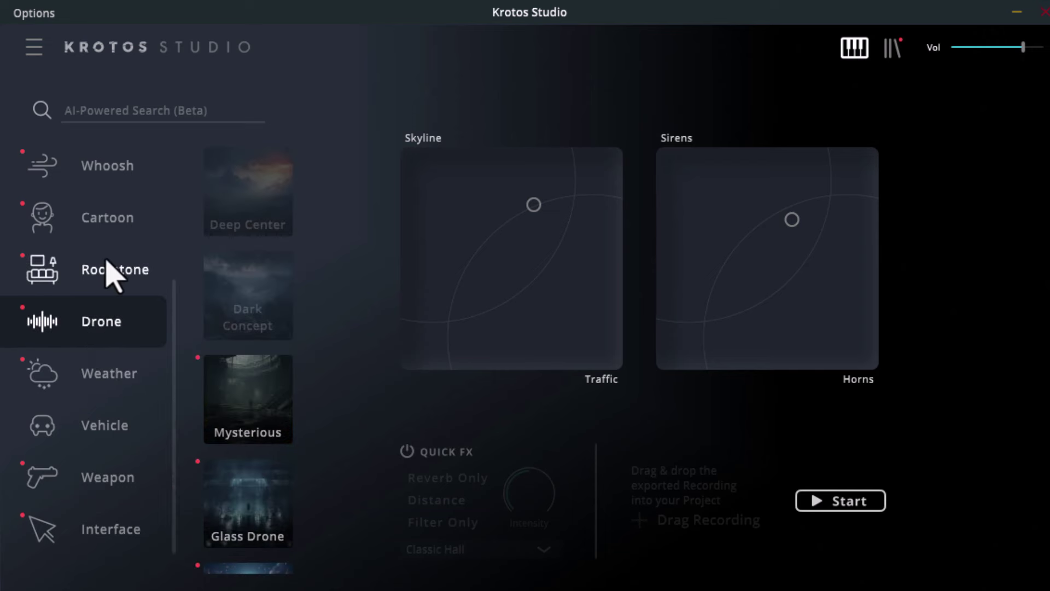
{"action": "left_click", "coordinate": [112, 276]}
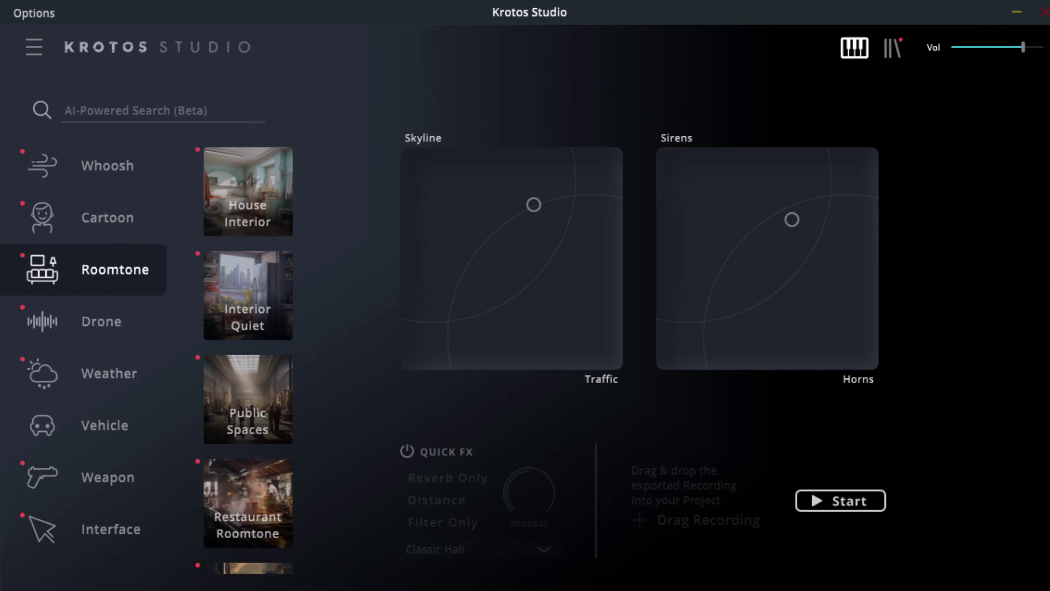
Look through Your Library of monthly SFX packs, then return to the preset browser.
{"action": "left_click", "coordinate": [891, 50]}
{"action": "scroll", "coordinate": [360, 340], "scroll_direction": "down", "scroll_amount": 1}
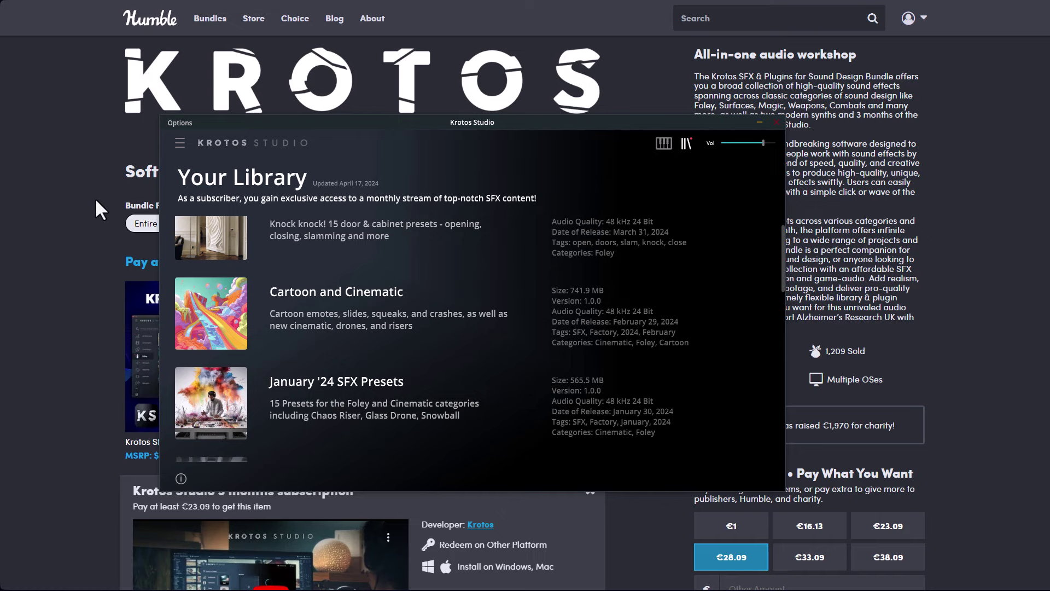
{"action": "scroll", "coordinate": [238, 225], "scroll_direction": "down", "scroll_amount": 1}
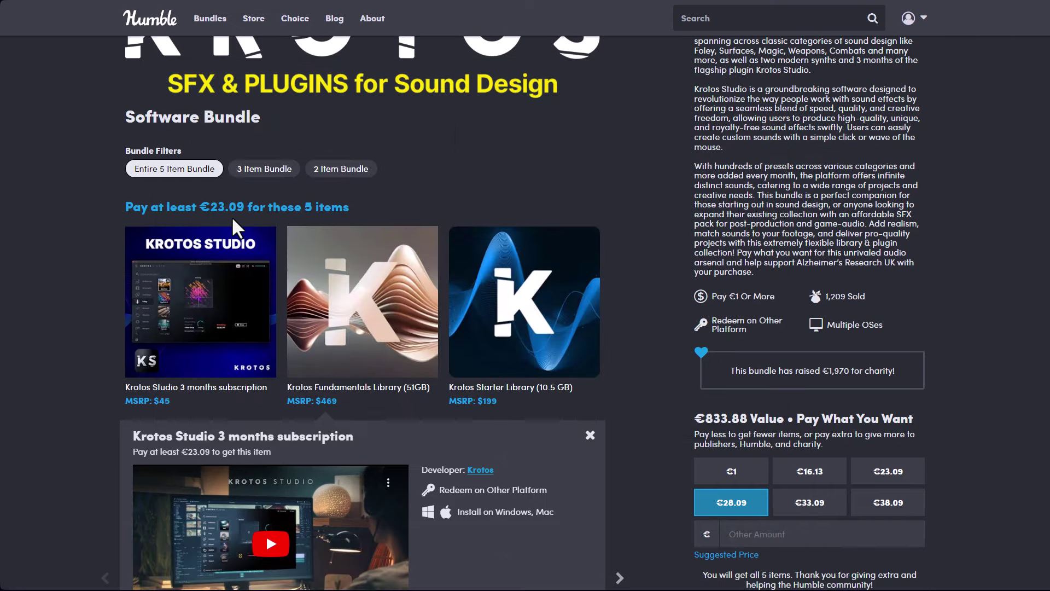
{"action": "scroll", "coordinate": [475, 270], "scroll_direction": "down", "scroll_amount": 8}
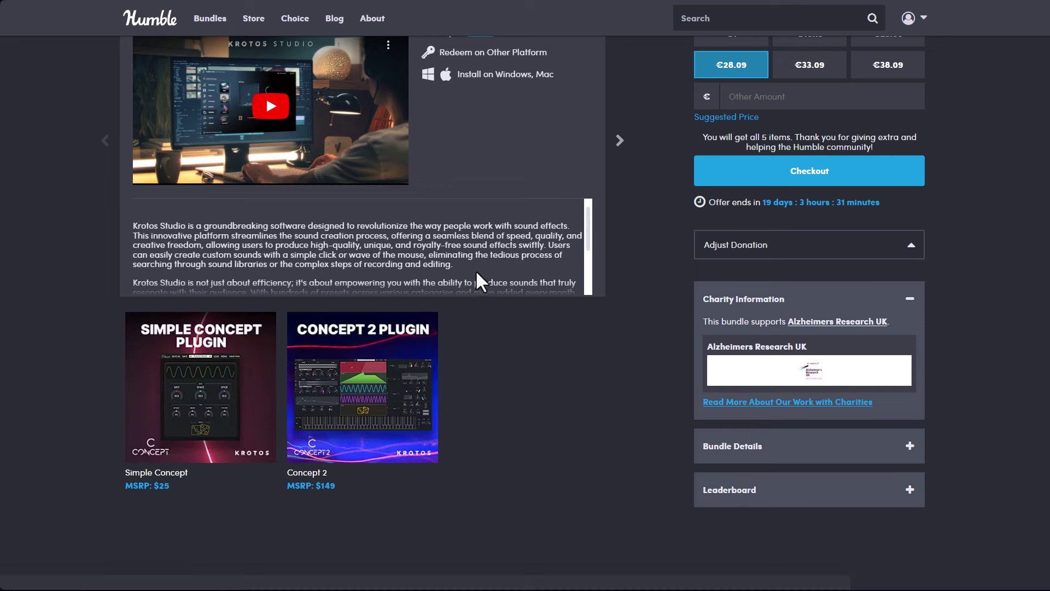
{"action": "scroll", "coordinate": [474, 271], "scroll_direction": "down", "scroll_amount": 2}
{"action": "scroll", "coordinate": [457, 271], "scroll_direction": "up", "scroll_amount": 2}
{"action": "key", "text": "alt+Tab"}
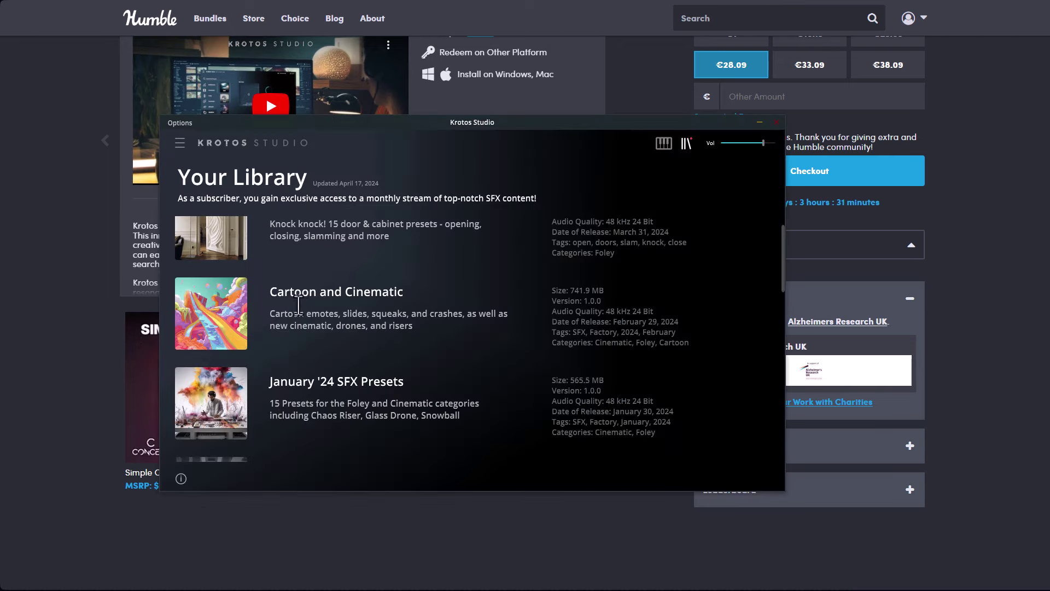
{"action": "left_click", "coordinate": [664, 142]}
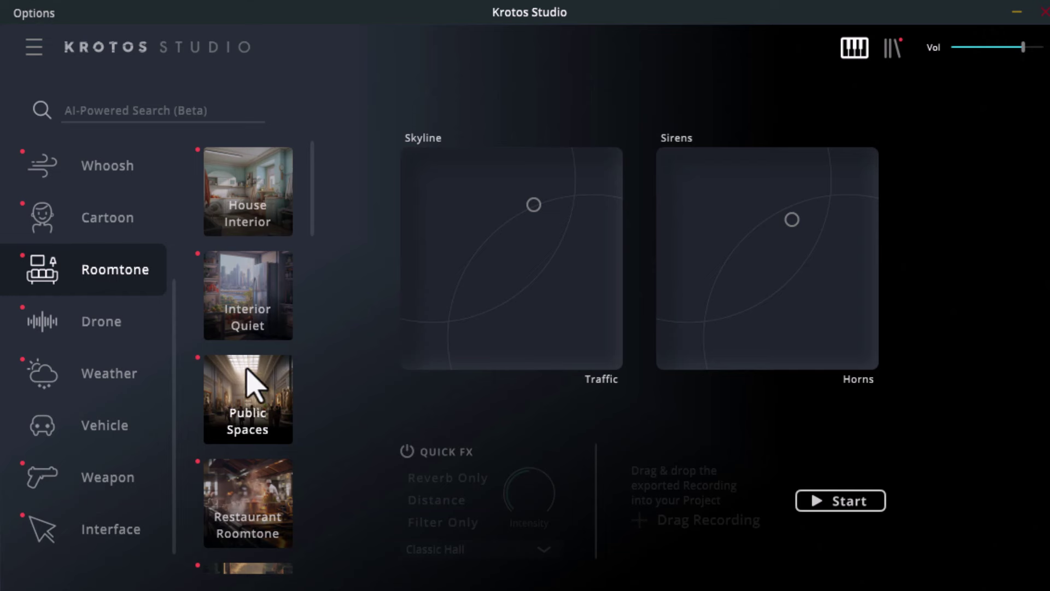
Load the Metal Hit preset from the Cinematic category.
{"action": "scroll", "coordinate": [112, 383], "scroll_direction": "up", "scroll_amount": 4}
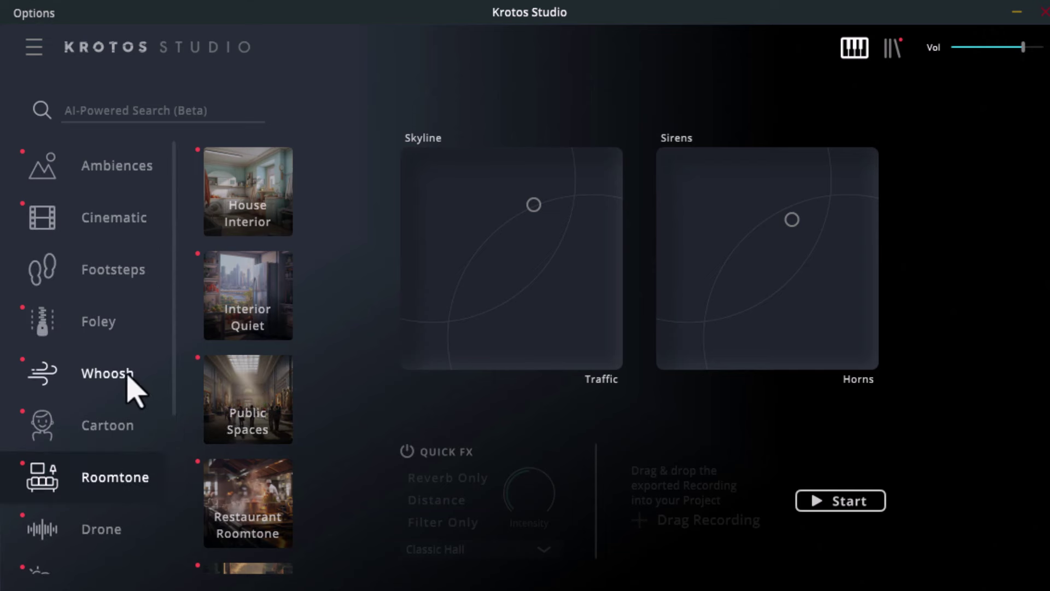
{"action": "left_click", "coordinate": [112, 222]}
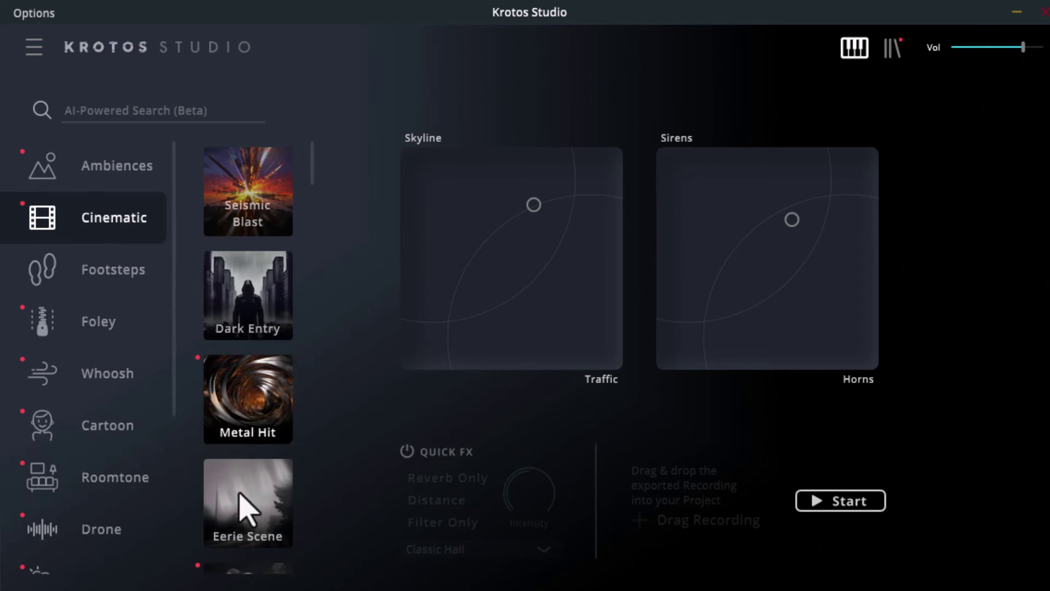
{"action": "scroll", "coordinate": [240, 498], "scroll_direction": "down", "scroll_amount": 3}
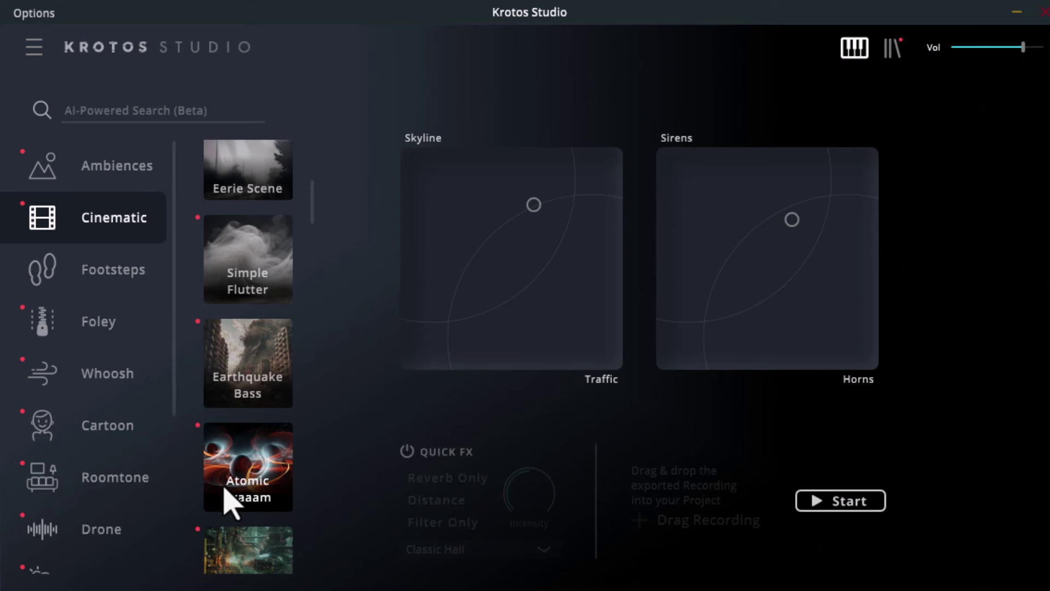
{"action": "scroll", "coordinate": [246, 465], "scroll_direction": "up", "scroll_amount": 4}
{"action": "left_click", "coordinate": [285, 416]}
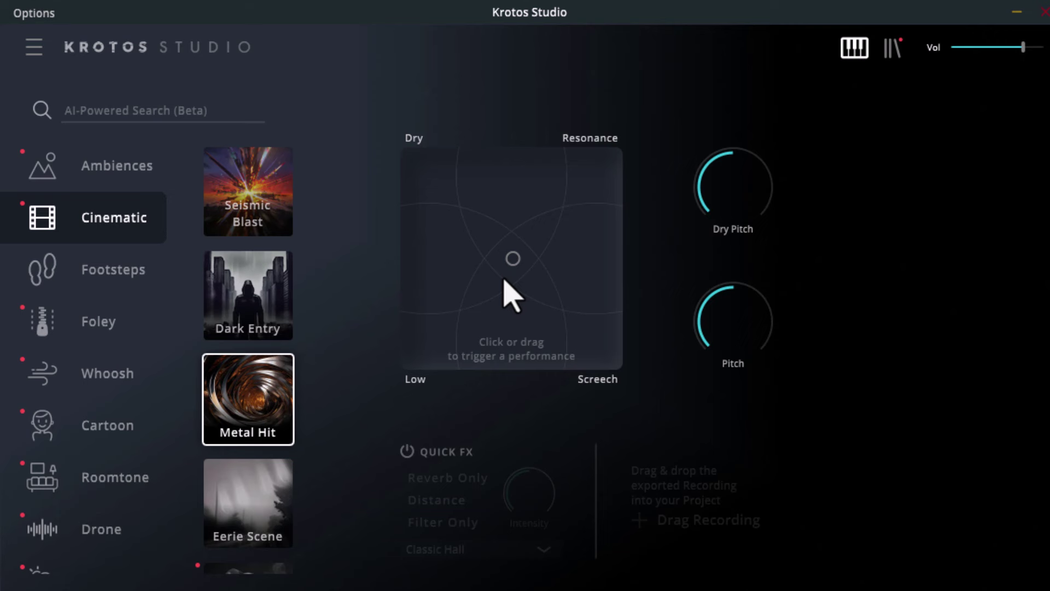
Record a Metal Hit performance sweeping toward Screech, Low and Dry, then show Footsteps presets.
{"action": "left_click_drag", "start_coordinate": [514, 258], "coordinate": [526, 241]}
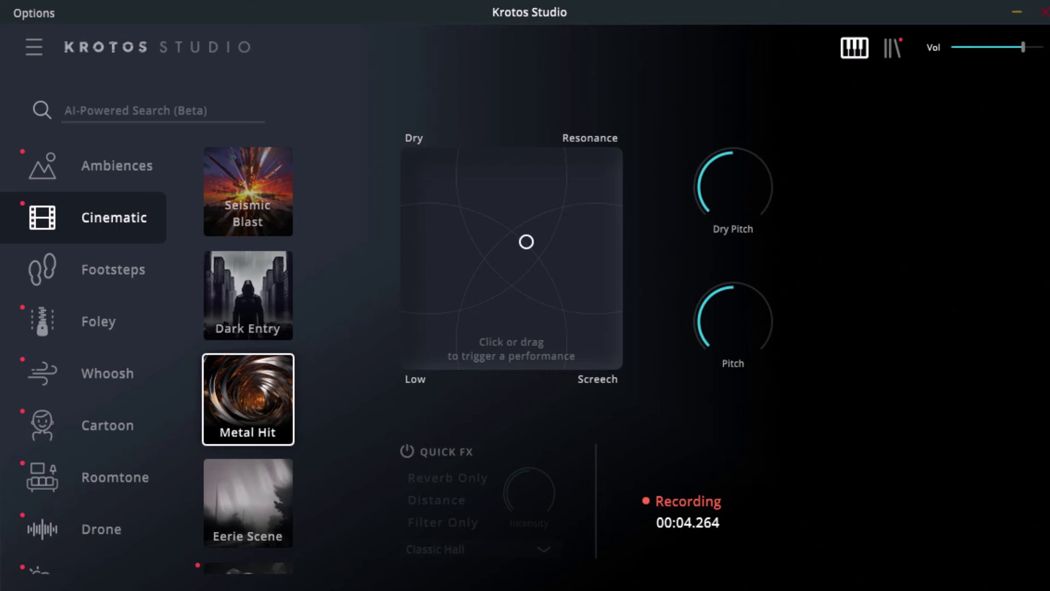
{"action": "mouse_move", "coordinate": [561, 306]}
{"action": "left_mouse_down"}
{"action": "mouse_move", "coordinate": [577, 351]}
{"action": "mouse_move", "coordinate": [575, 312]}
{"action": "mouse_move", "coordinate": [581, 322]}
{"action": "left_mouse_up"}
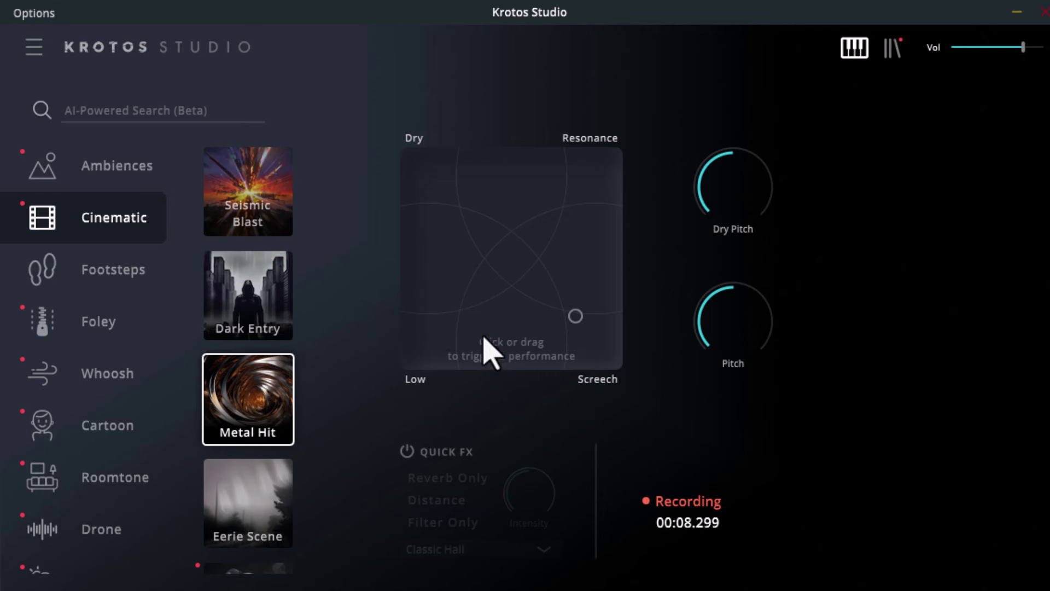
{"action": "left_click_drag", "start_coordinate": [430, 342], "coordinate": [432, 342]}
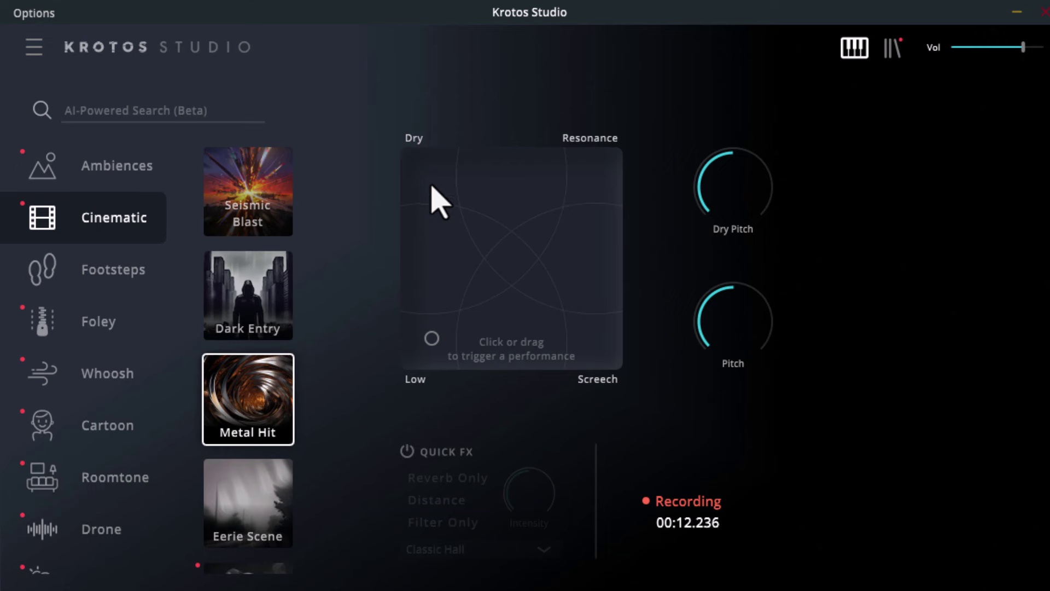
{"action": "left_click_drag", "start_coordinate": [431, 181], "coordinate": [431, 182]}
{"action": "left_click", "coordinate": [121, 273]}
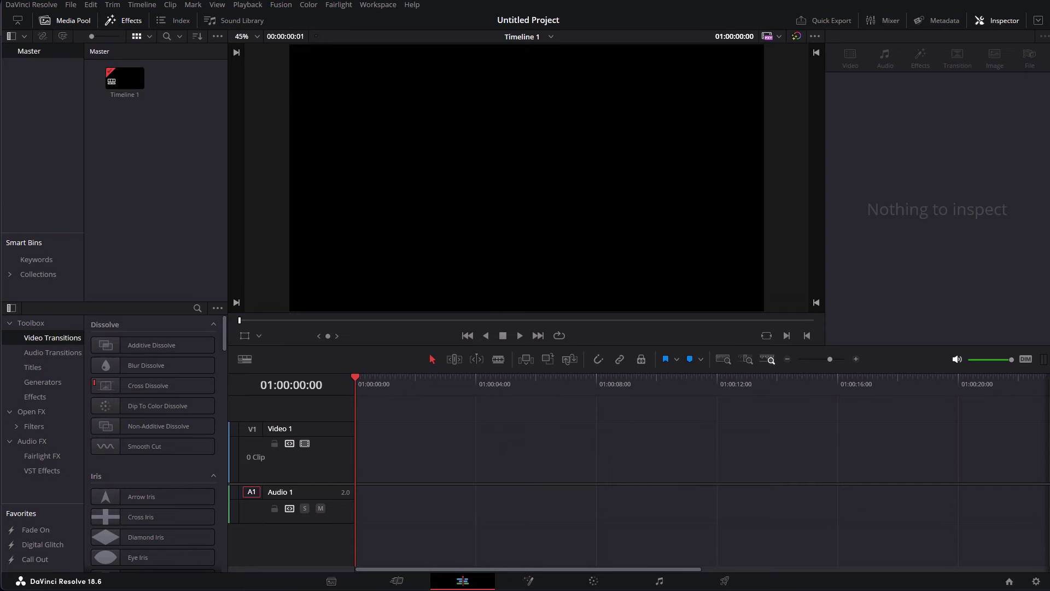
Arrange the Resolve and Krotos windows and drag the Footsteps recording onto the Resolve timeline.
{"action": "left_click_drag", "start_coordinate": [897, 6], "coordinate": [389, 52]}
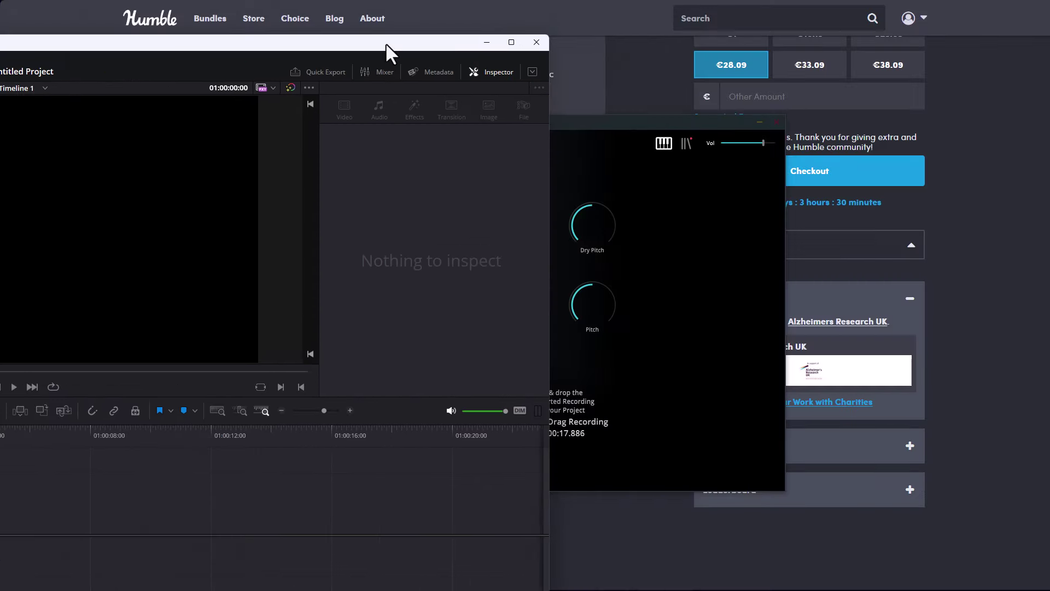
{"action": "left_click", "coordinate": [757, 153]}
{"action": "left_click_drag", "start_coordinate": [494, 122], "coordinate": [772, 86]}
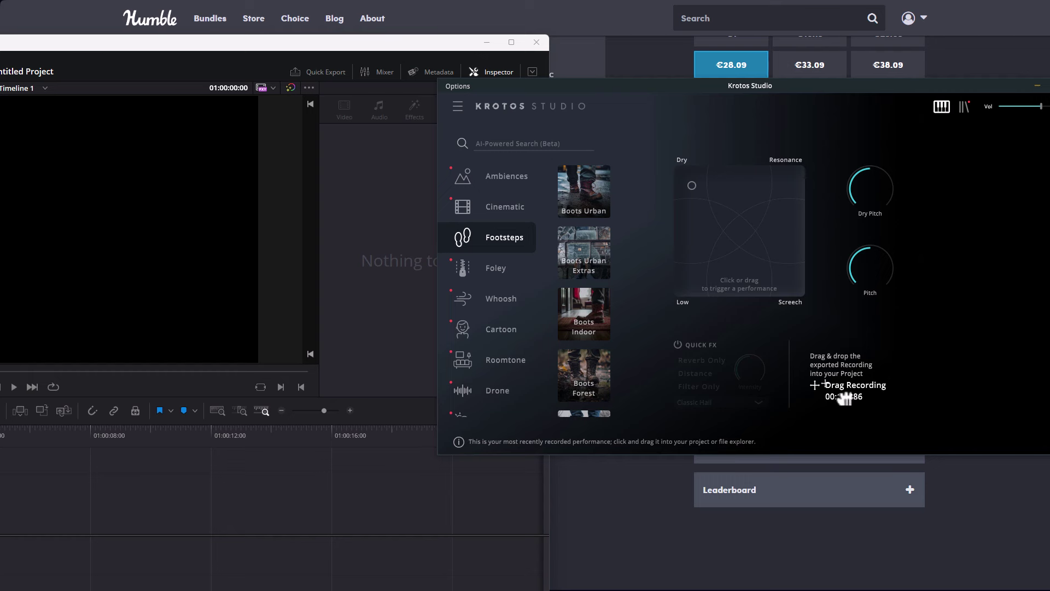
{"action": "left_click_drag", "start_coordinate": [913, 422], "coordinate": [168, 558]}
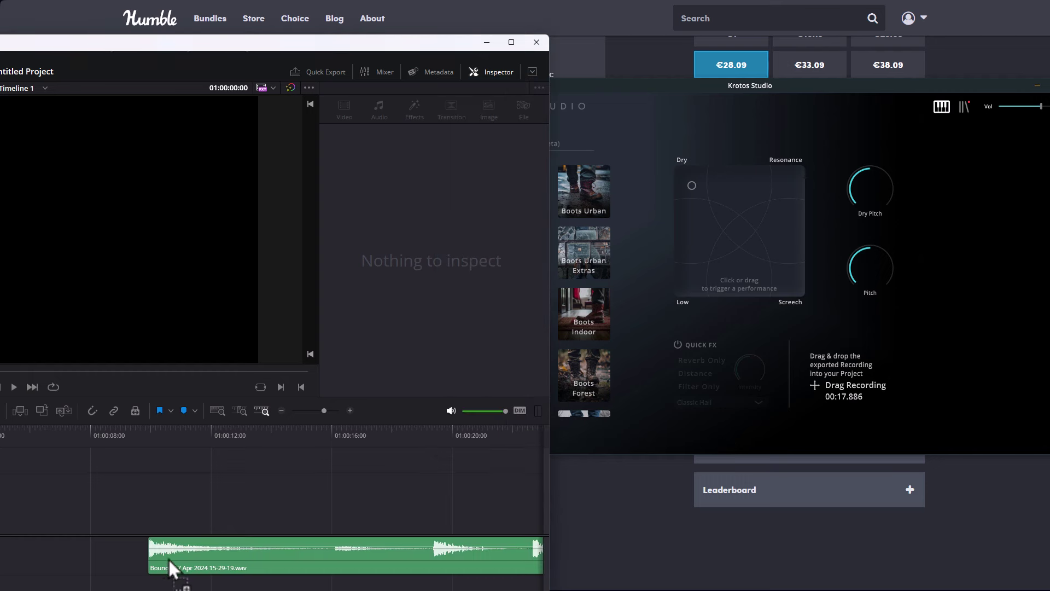
Slide the new clip to the timeline start and play it back.
{"action": "left_click_drag", "start_coordinate": [273, 556], "coordinate": [168, 552]}
{"action": "left_click", "coordinate": [47, 429]}
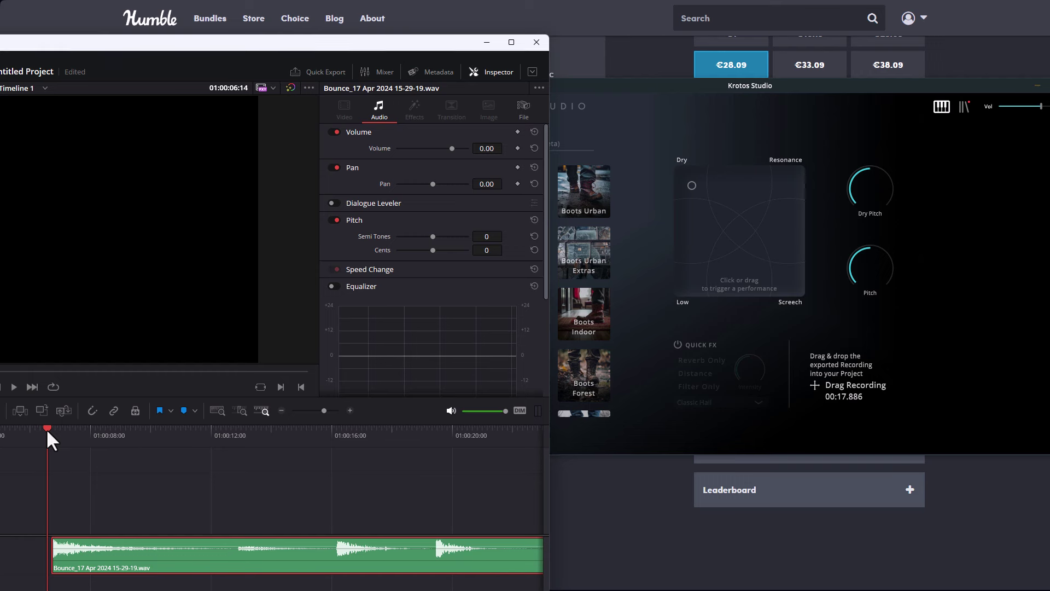
{"action": "key", "text": "space"}
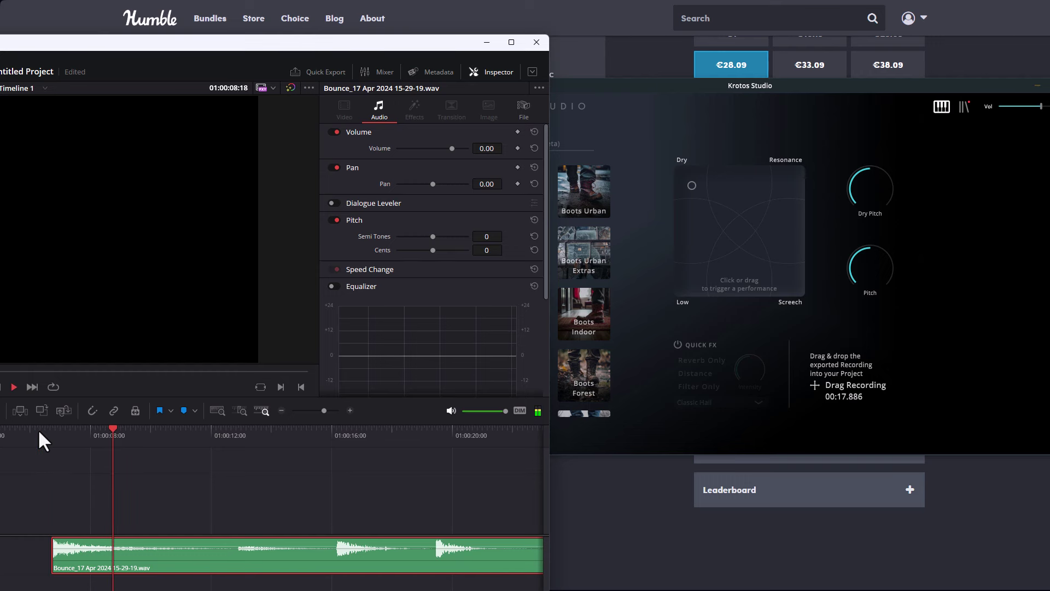
{"action": "key", "text": "space"}
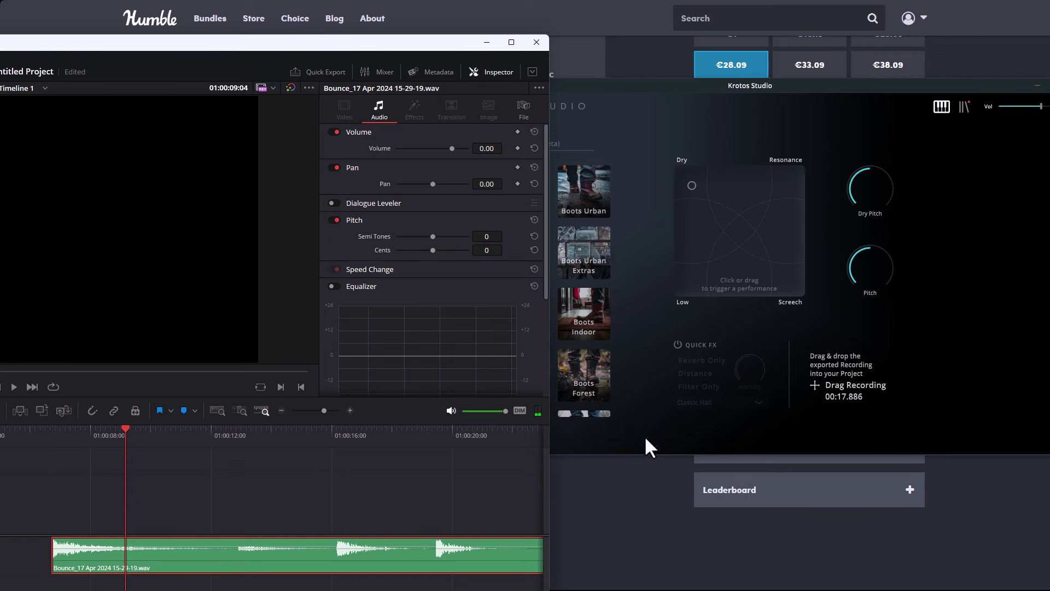
{"action": "left_click", "coordinate": [651, 314]}
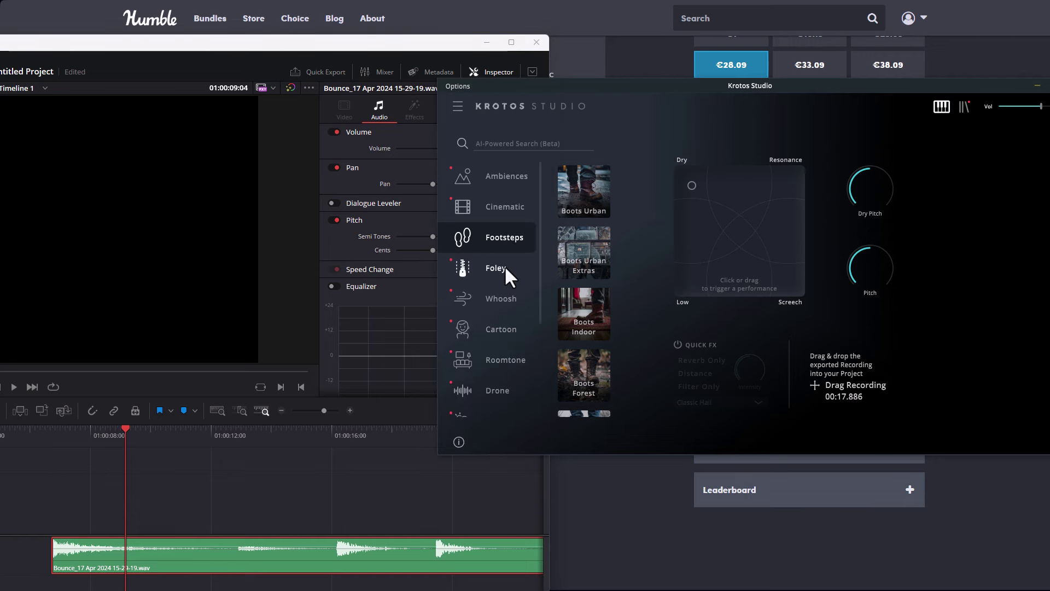
Record a Boots Urban footsteps performance starting near Puddles and moving up the pad.
{"action": "left_click_drag", "start_coordinate": [530, 84], "coordinate": [234, 60]}
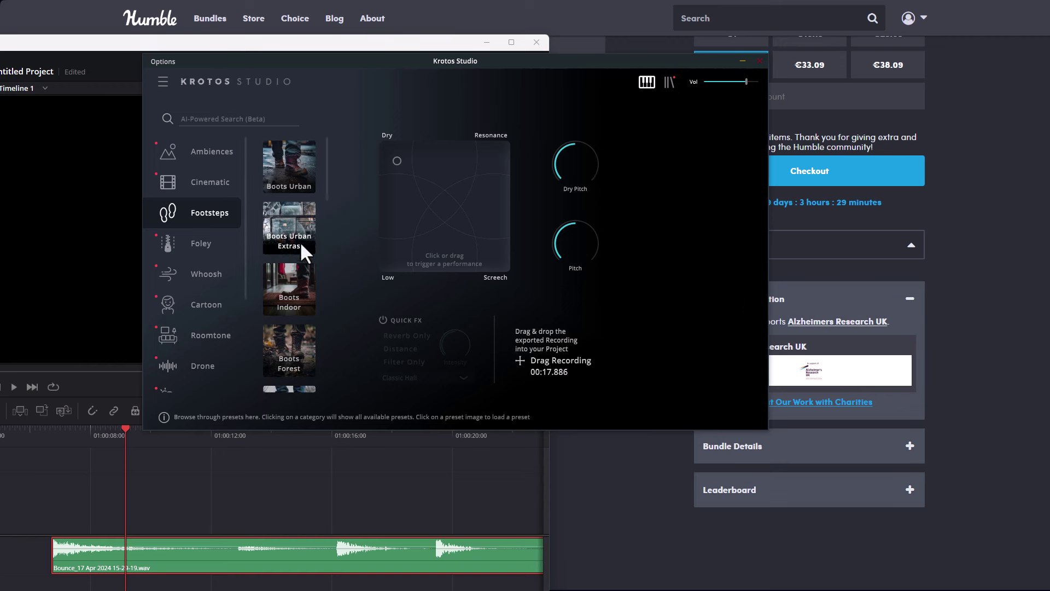
{"action": "left_click", "coordinate": [281, 218]}
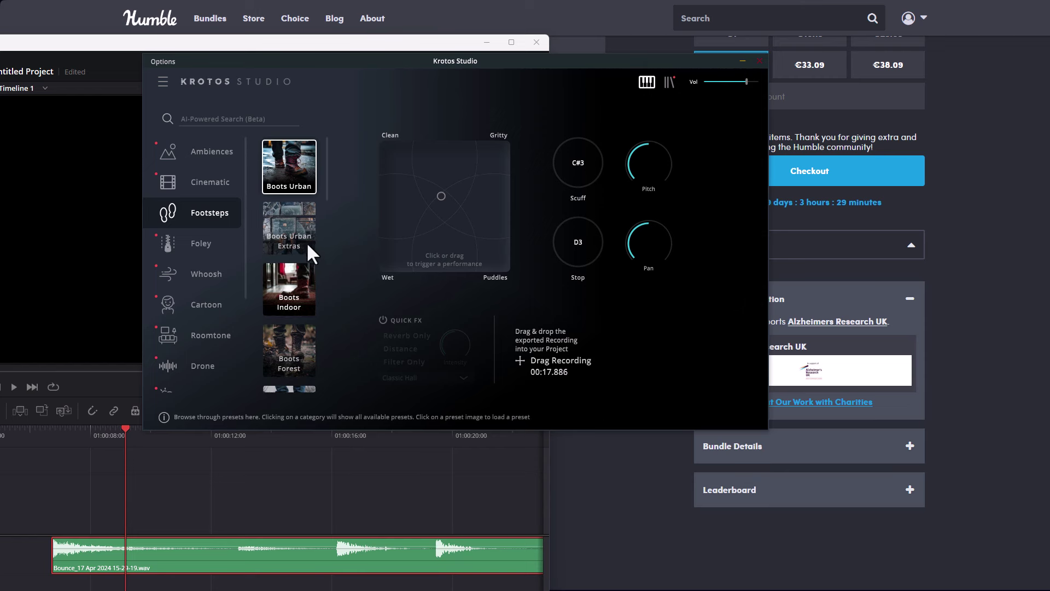
{"action": "left_click", "coordinate": [492, 257]}
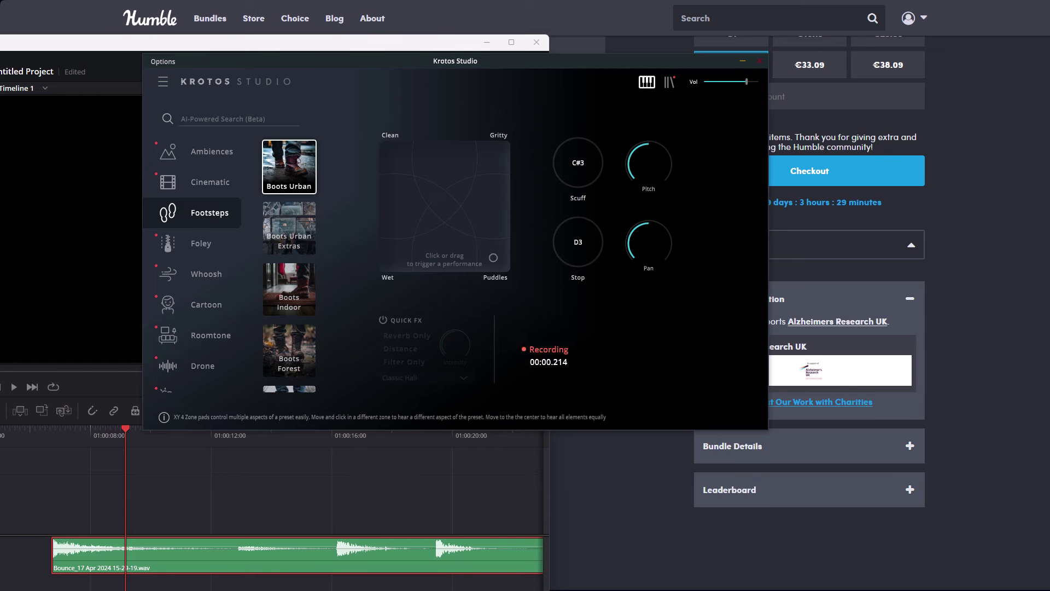
{"action": "left_click", "coordinate": [492, 236]}
{"action": "scroll", "coordinate": [273, 285], "scroll_direction": "down", "scroll_amount": 2}
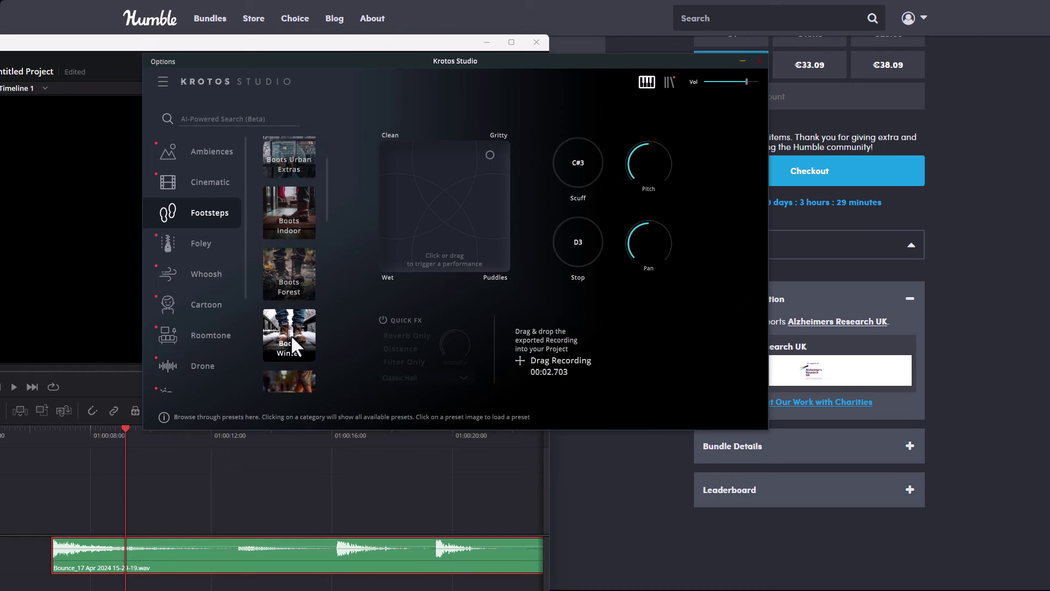
Record a Boots Winter performance sweeping between the pad's top and Slushy Snow.
{"action": "left_click", "coordinate": [299, 333]}
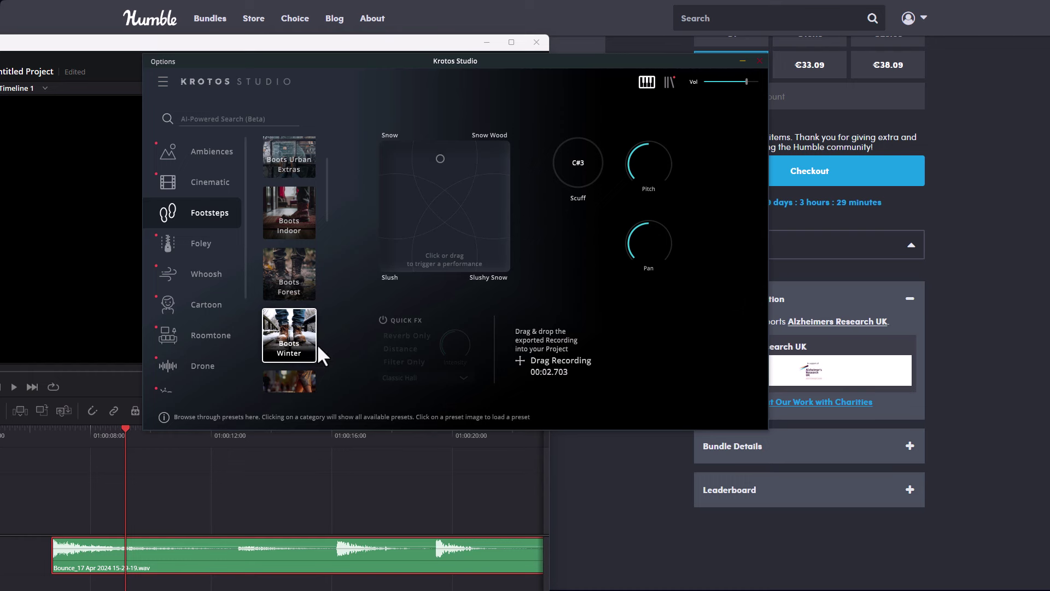
{"action": "left_click", "coordinate": [484, 249]}
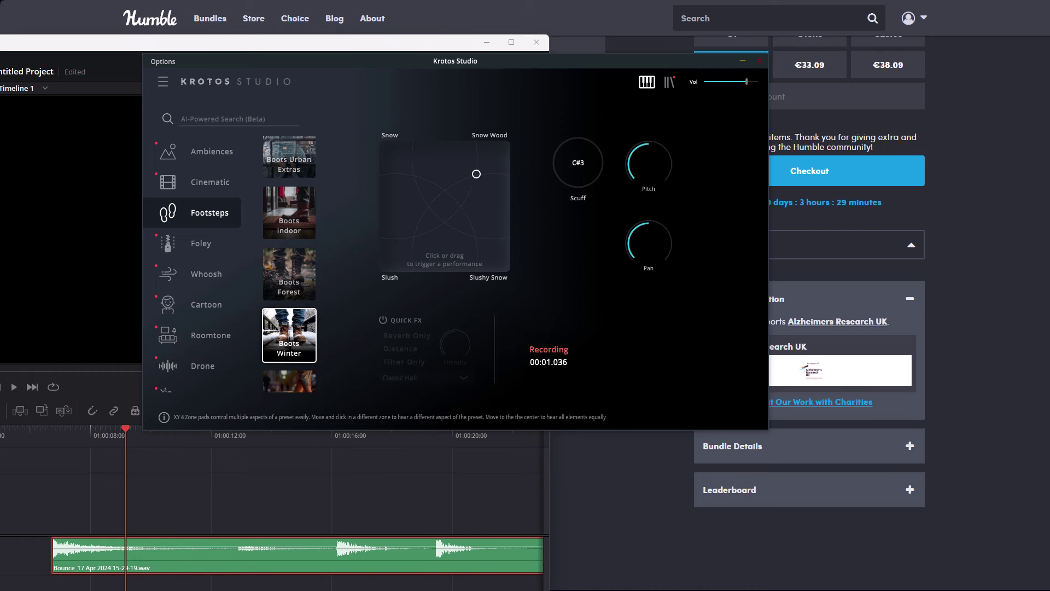
{"action": "left_click", "coordinate": [440, 154]}
{"action": "left_click_drag", "start_coordinate": [415, 242], "coordinate": [419, 192]}
{"action": "left_click_drag", "start_coordinate": [484, 192], "coordinate": [441, 260]}
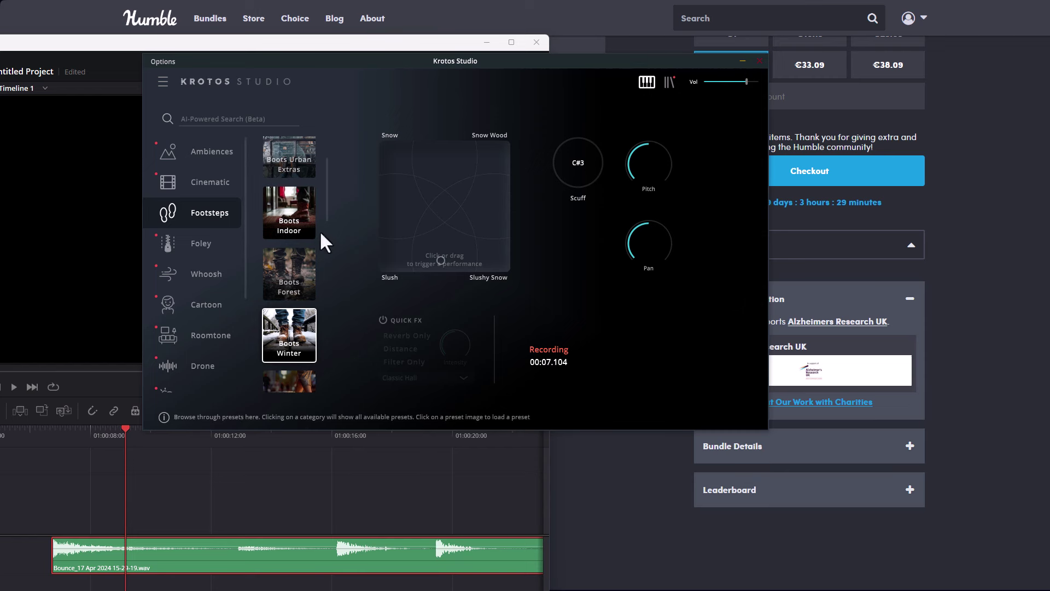
Record a Boots Indoor performance toward the pad's left edge, then show the Ambiences presets.
{"action": "left_click", "coordinate": [289, 212]}
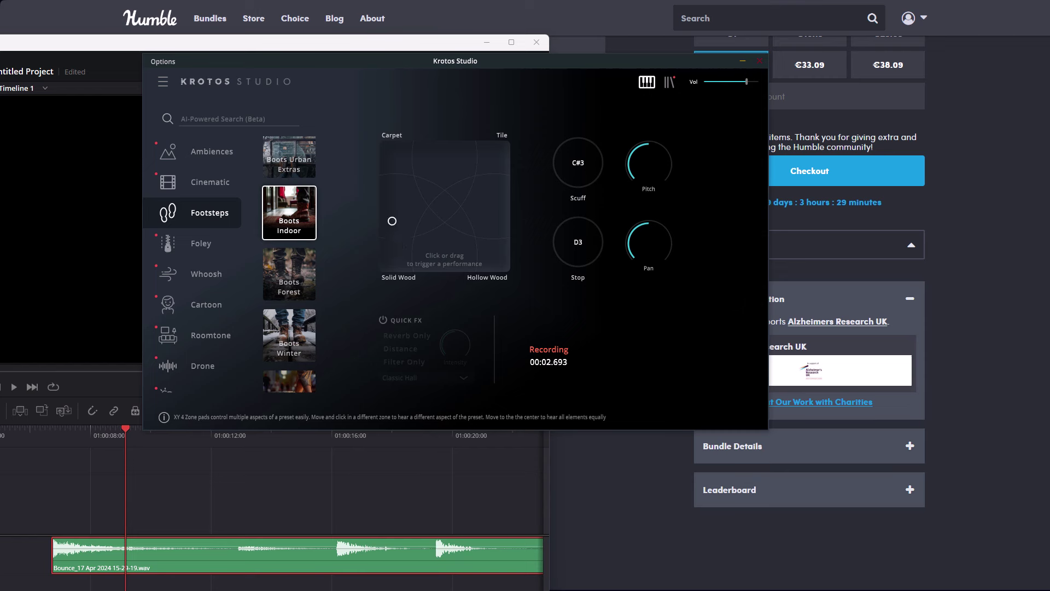
{"action": "left_click_drag", "start_coordinate": [389, 223], "coordinate": [410, 154]}
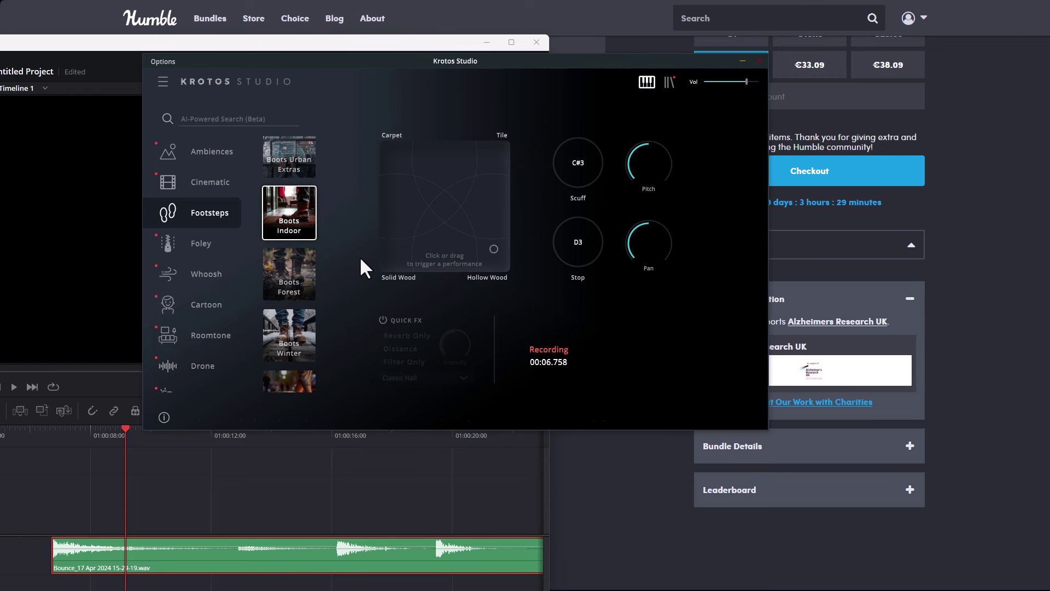
{"action": "scroll", "coordinate": [218, 300], "scroll_direction": "down", "scroll_amount": 2}
{"action": "scroll", "coordinate": [216, 301], "scroll_direction": "up", "scroll_amount": 2}
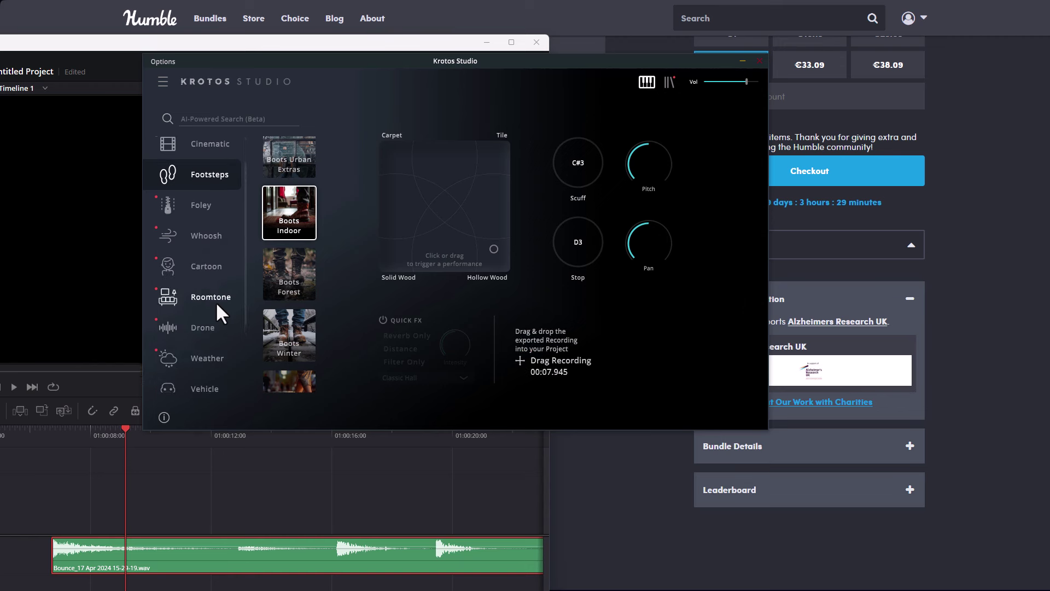
{"action": "left_click", "coordinate": [215, 162]}
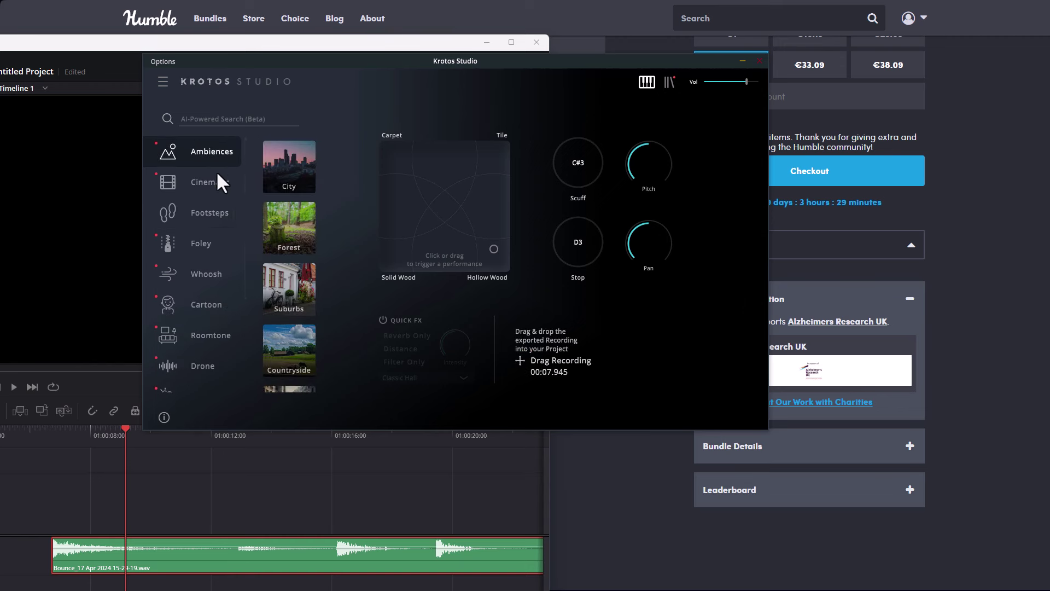
Record the Forest ambience, blending wind into birds and animals into stream, stopping at 00:45.938.
{"action": "left_click", "coordinate": [285, 216]}
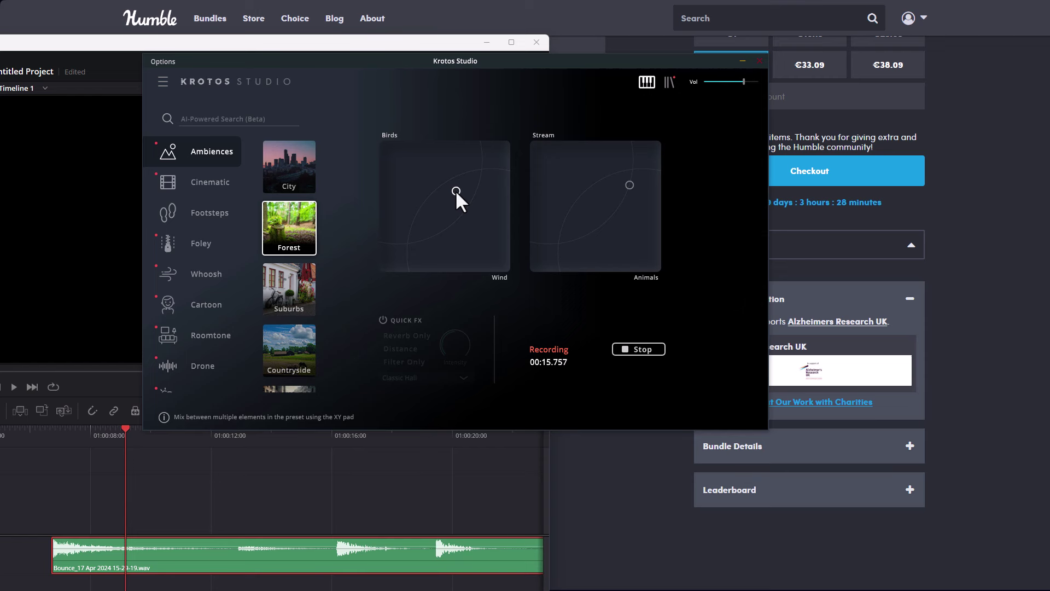
{"action": "left_click_drag", "start_coordinate": [457, 193], "coordinate": [496, 244]}
{"action": "left_click_drag", "start_coordinate": [628, 192], "coordinate": [651, 265]}
{"action": "mouse_move", "coordinate": [742, 84]}
{"action": "left_click_drag", "start_coordinate": [650, 265], "coordinate": [546, 151]}
{"action": "left_click_drag", "start_coordinate": [500, 260], "coordinate": [404, 154]}
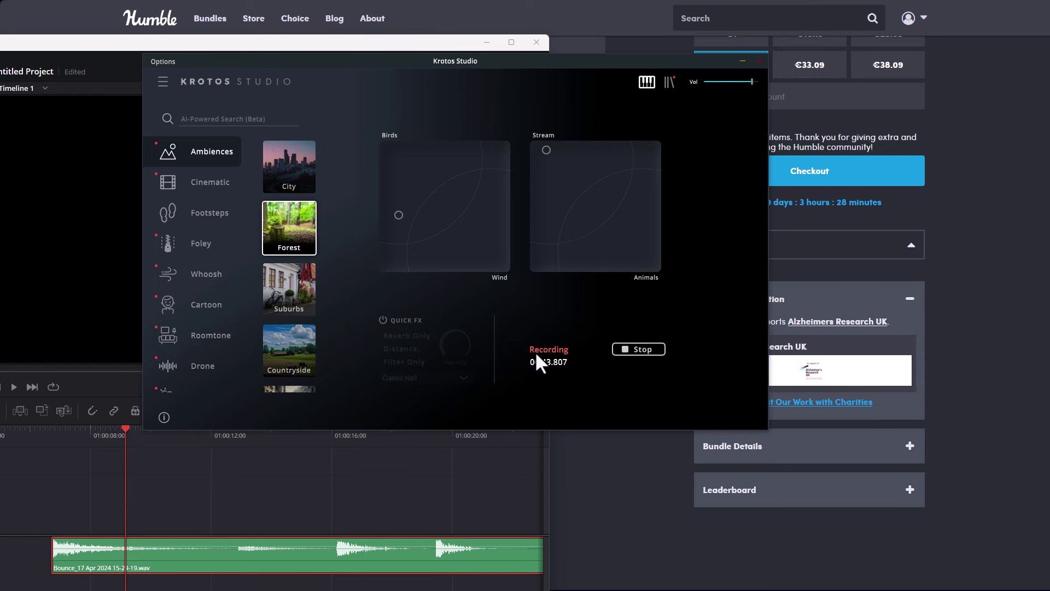
{"action": "left_click", "coordinate": [628, 350]}
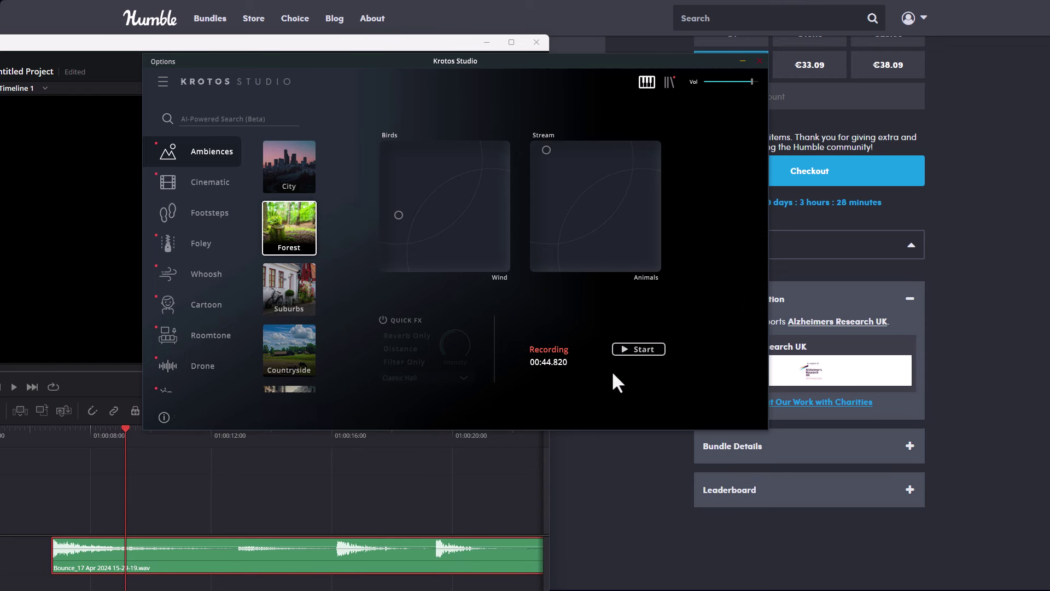
Enable Quick FX set to Filter Only and drag the Forest recording onto Resolve's Audio 2 track.
{"action": "left_click", "coordinate": [399, 316]}
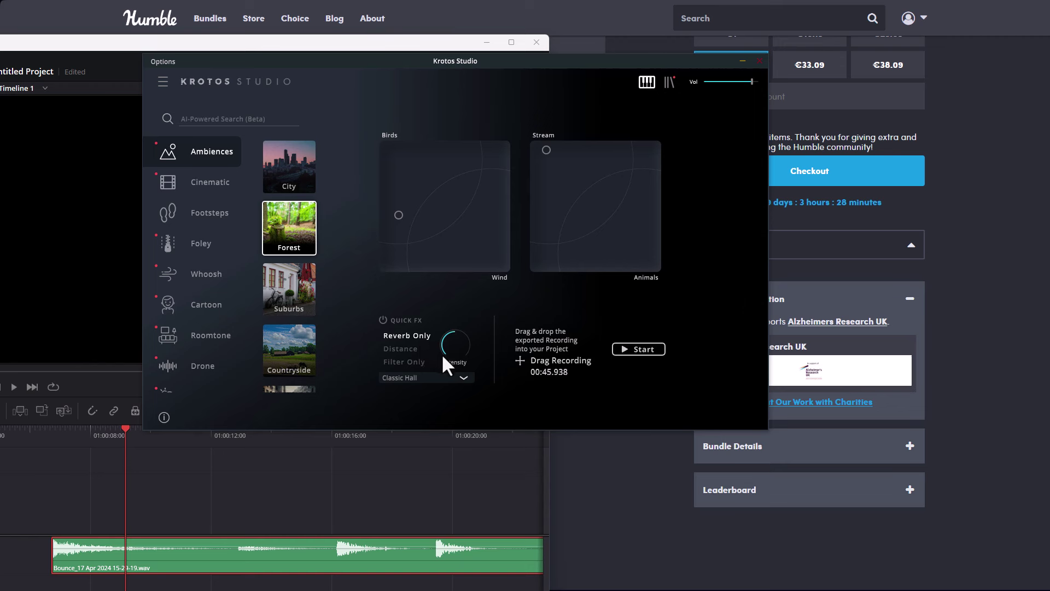
{"action": "left_click", "coordinate": [401, 349]}
{"action": "left_click", "coordinate": [411, 364]}
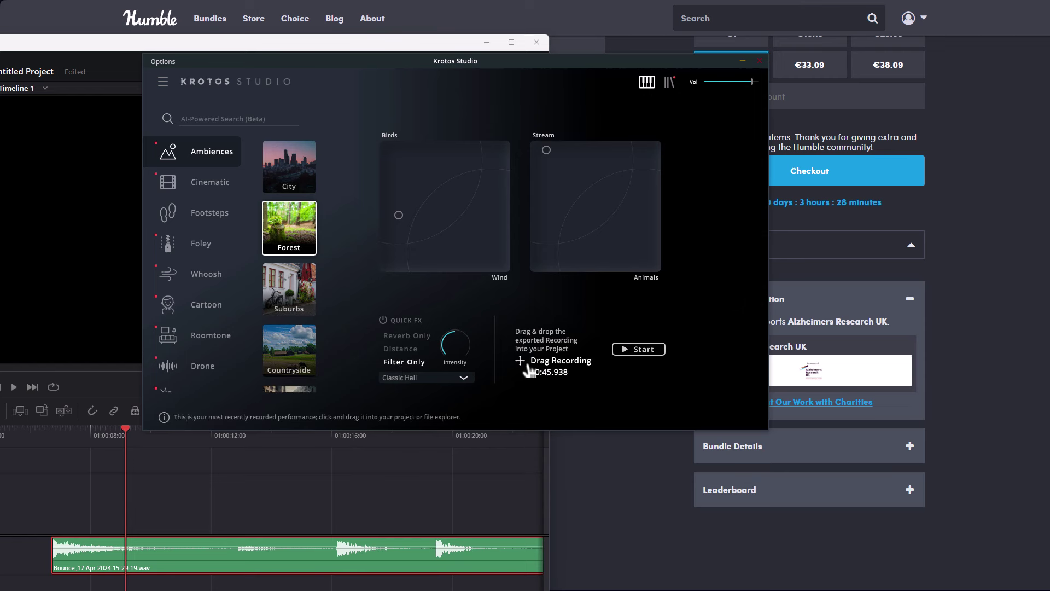
{"action": "left_click_drag", "start_coordinate": [529, 369], "coordinate": [197, 574]}
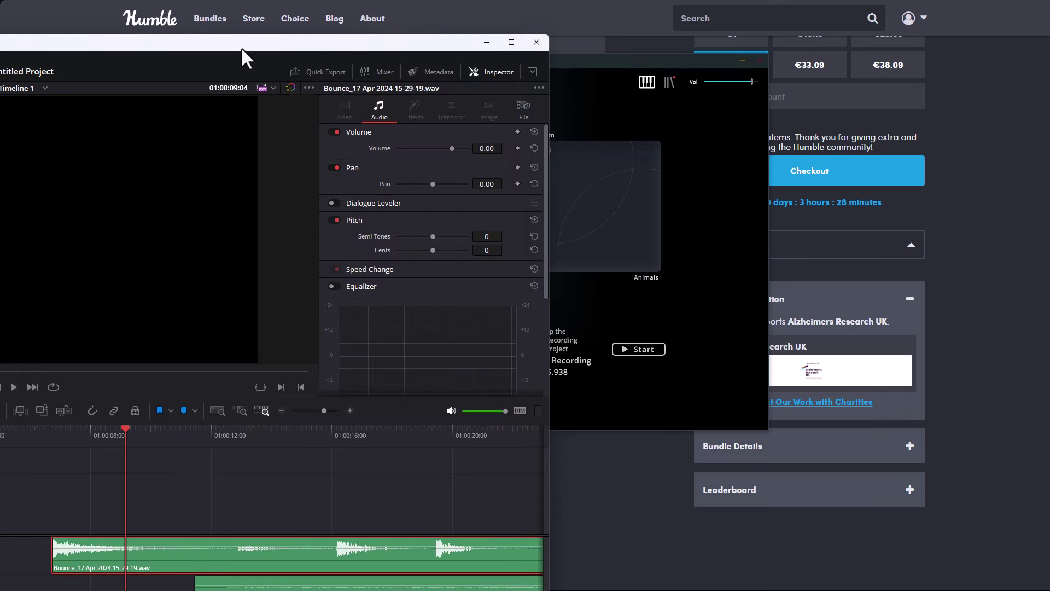
{"action": "left_click_drag", "start_coordinate": [241, 48], "coordinate": [199, 5]}
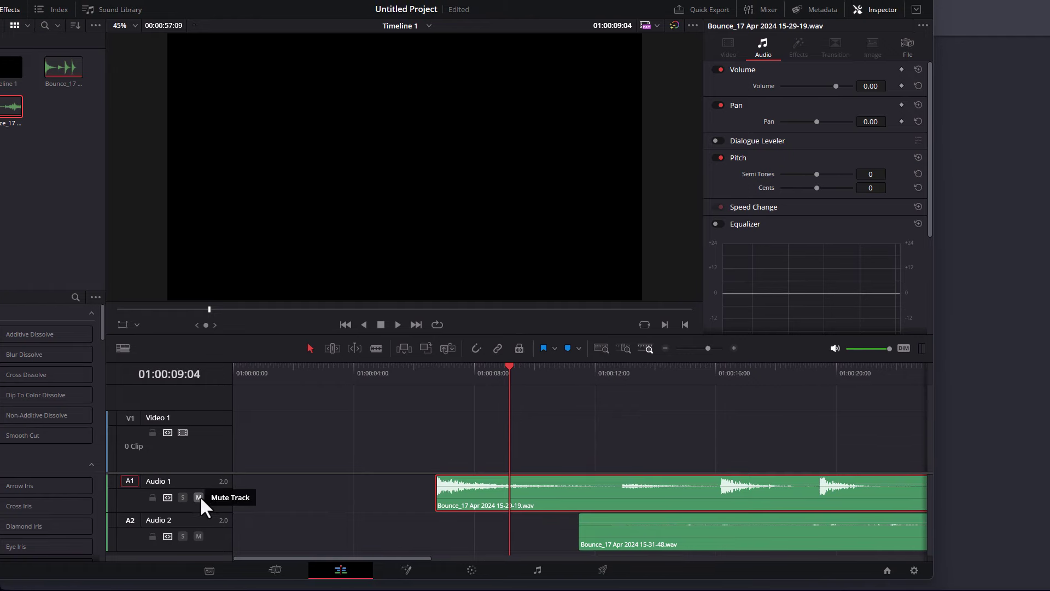
Mute Audio 1, move the Forest clip to the start, zoom out and play from about 37 s.
{"action": "left_click", "coordinate": [198, 497]}
{"action": "left_click_drag", "start_coordinate": [609, 535], "coordinate": [267, 549]}
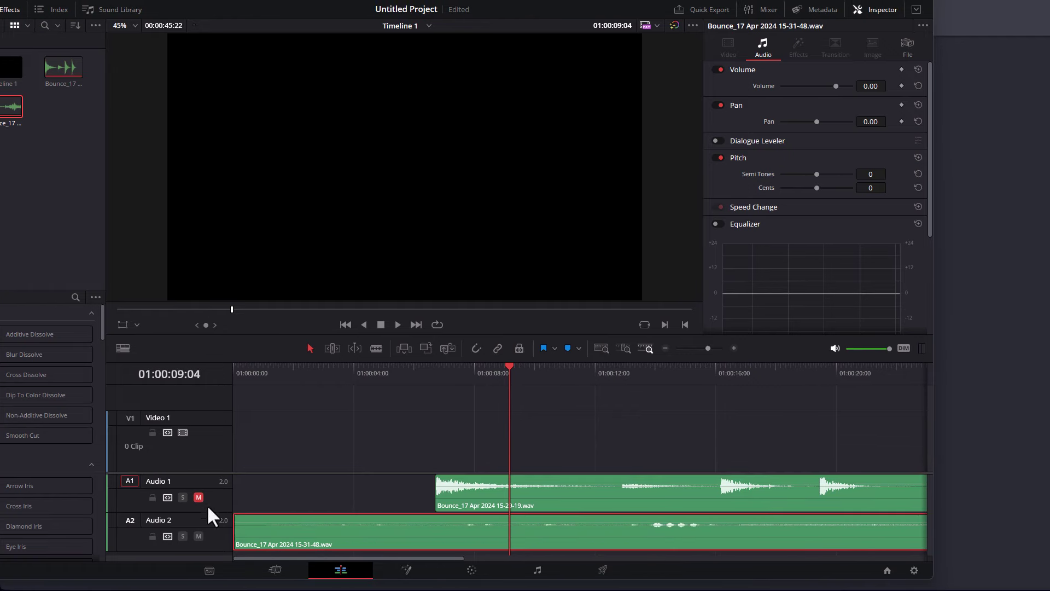
{"action": "left_click", "coordinate": [665, 348]}
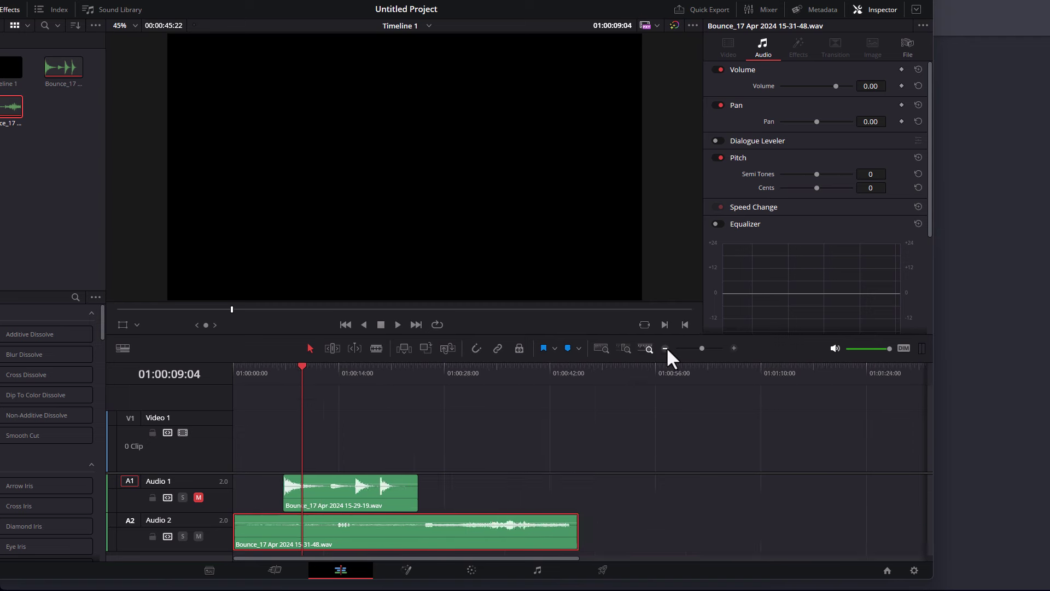
{"action": "left_click", "coordinate": [665, 348]}
{"action": "left_click", "coordinate": [372, 367]}
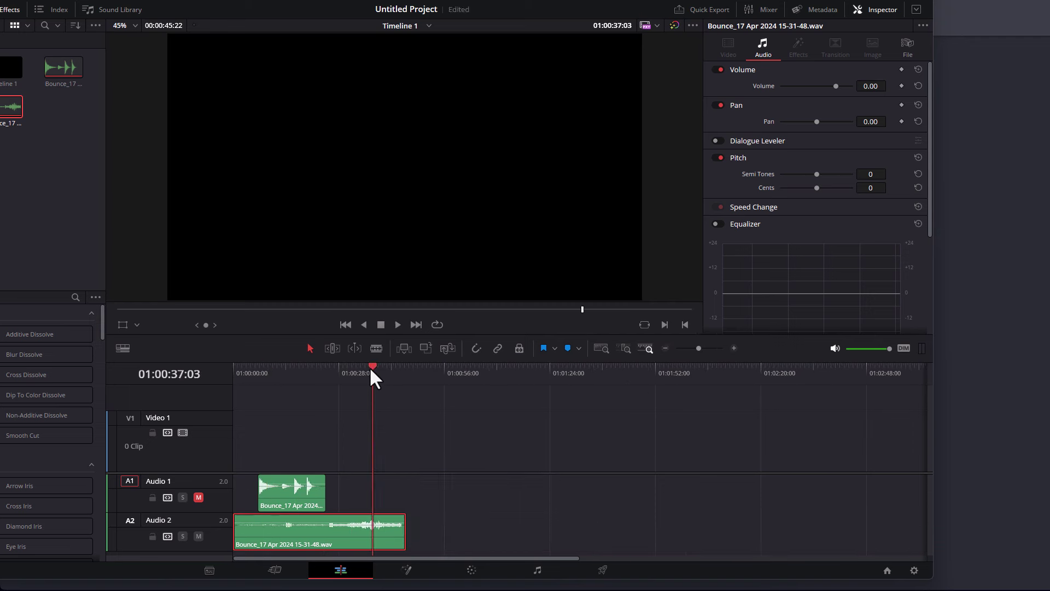
{"action": "key", "text": "space"}
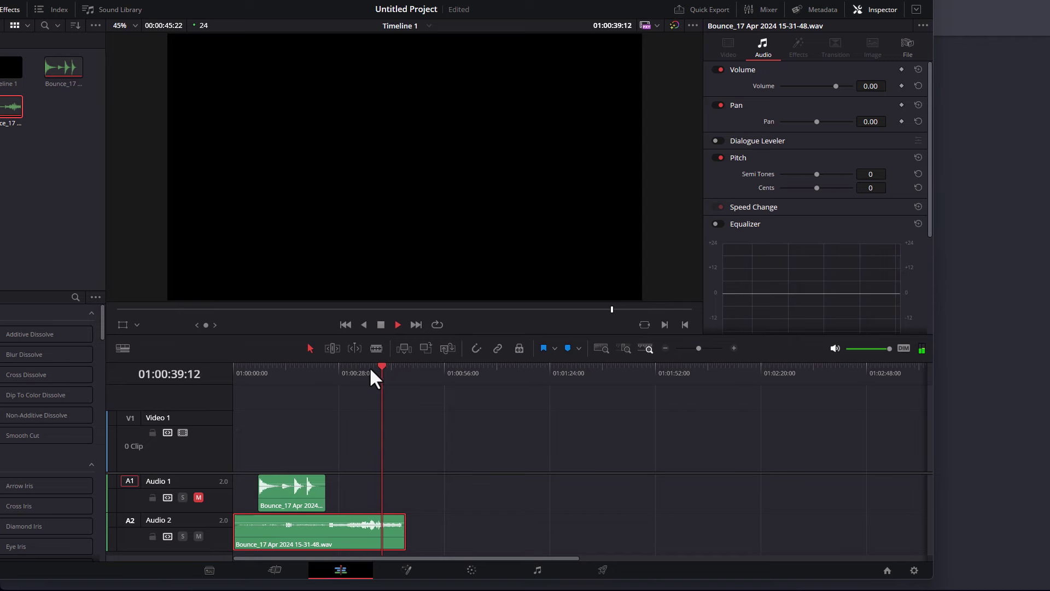
{"action": "key", "text": "space"}
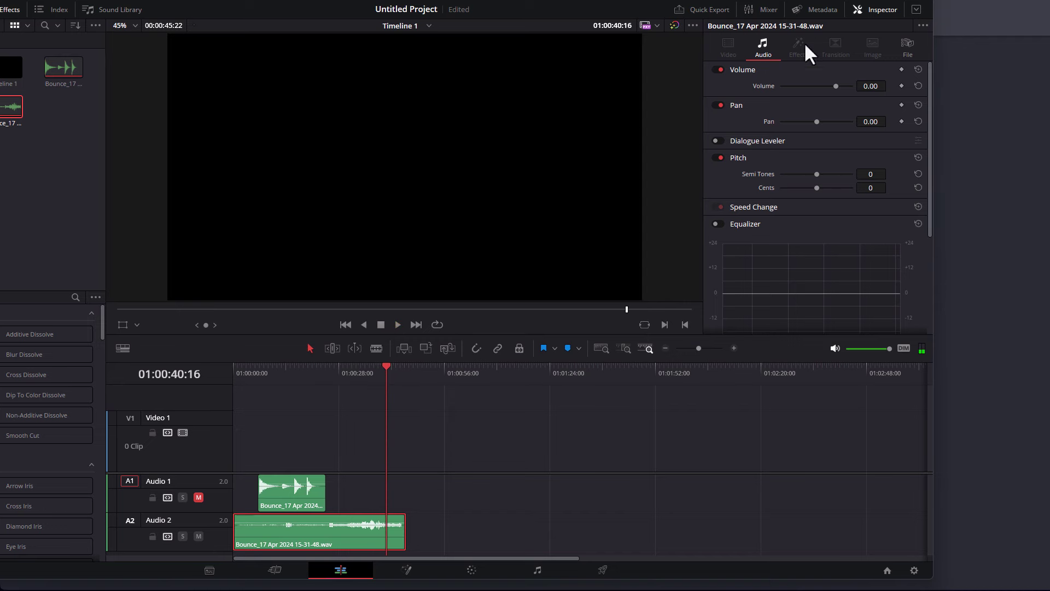
{"action": "key", "text": "super+Left"}
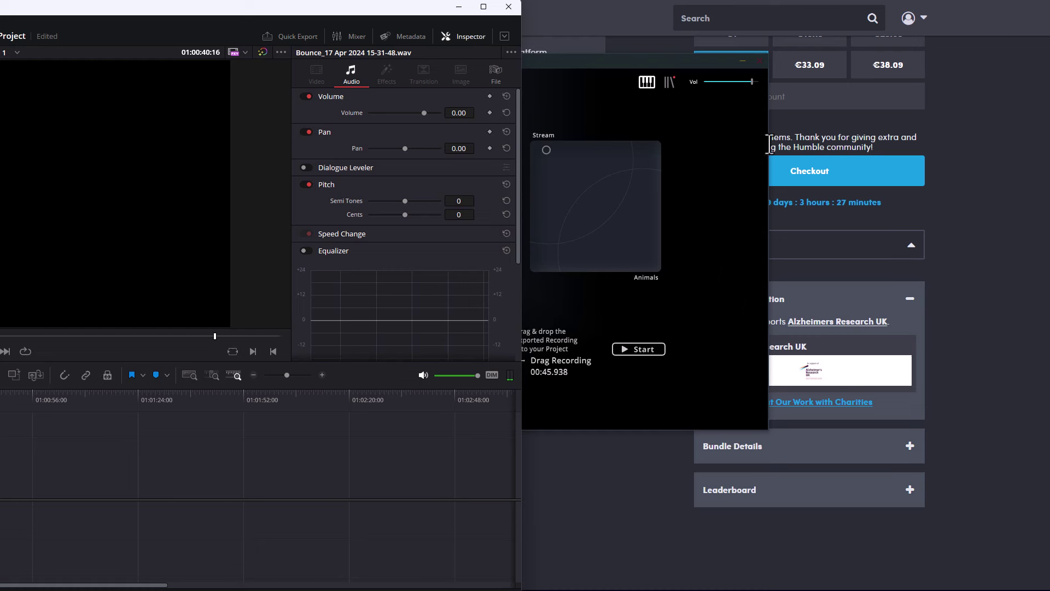
Bring Krotos Studio forward and load the Cinematic category's Seismic Blast preset.
{"action": "left_click", "coordinate": [727, 157]}
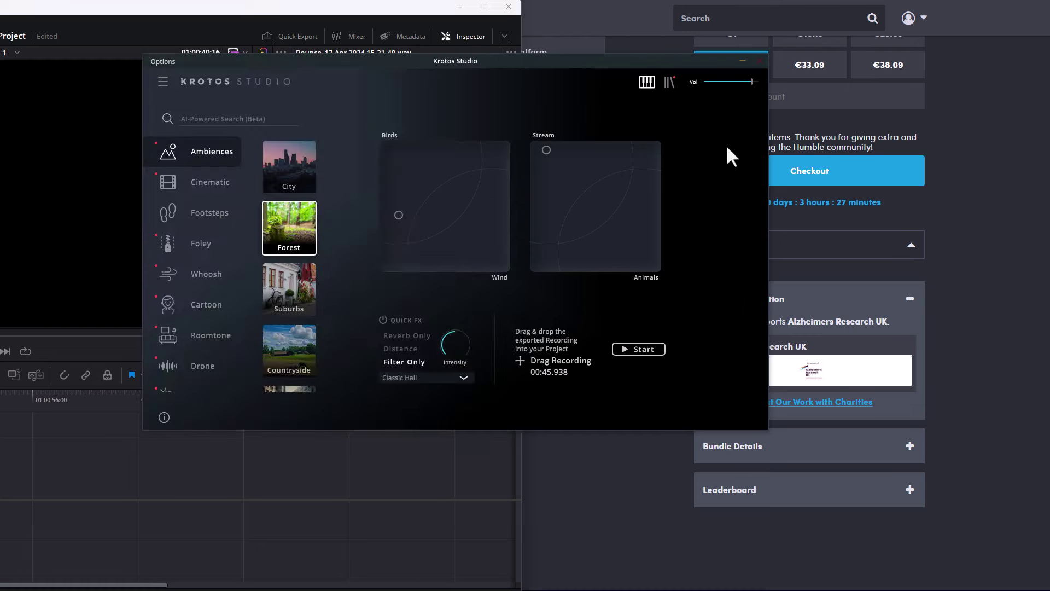
{"action": "left_click", "coordinate": [203, 186]}
{"action": "left_click", "coordinate": [289, 177]}
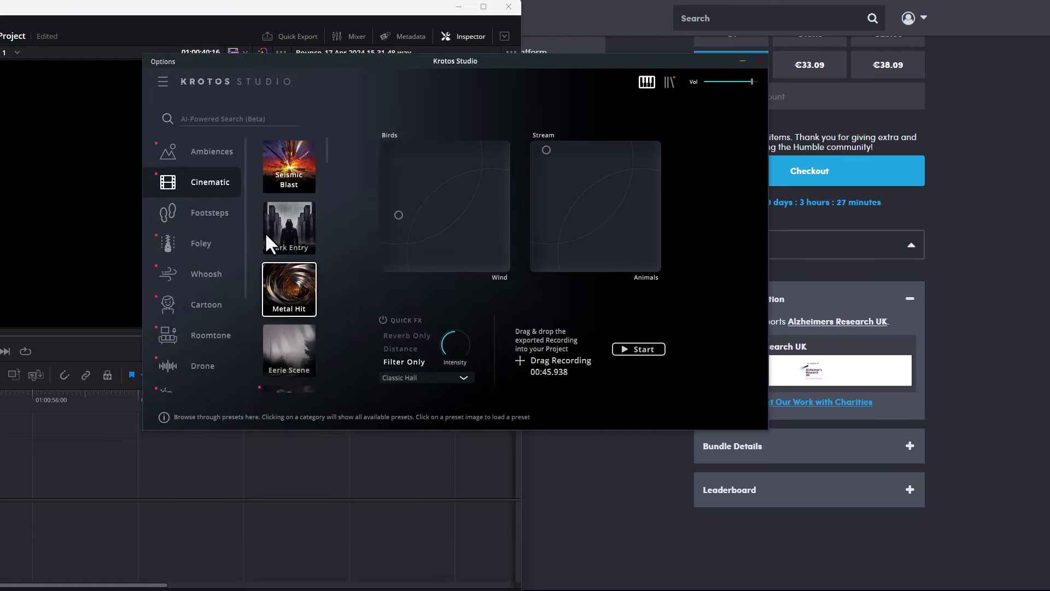
Browse the Whoosh and Vehicle presets, then switch to the Weapon category.
{"action": "left_click", "coordinate": [180, 280]}
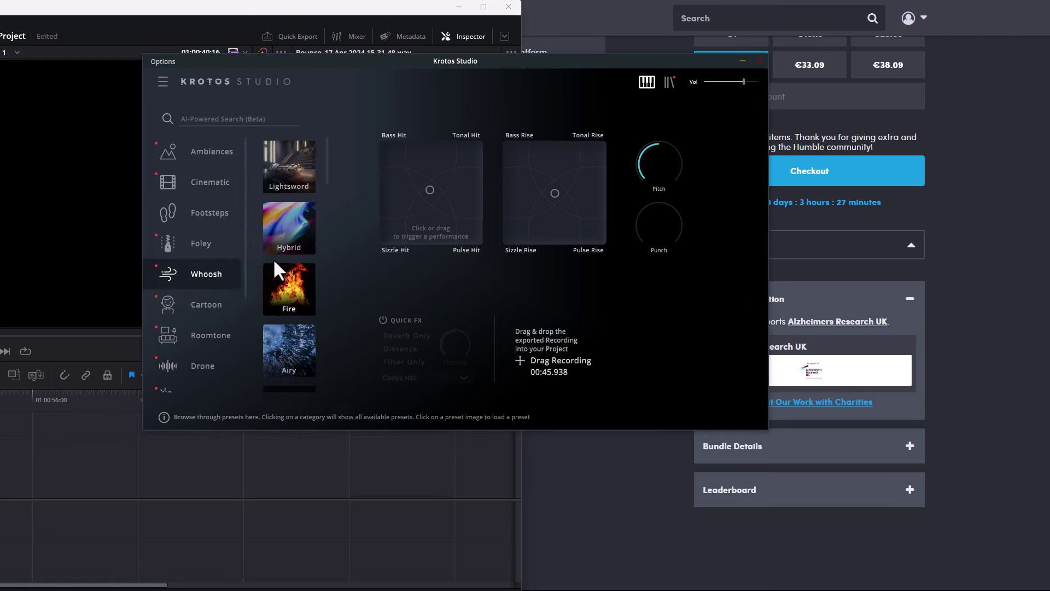
{"action": "scroll", "coordinate": [199, 326], "scroll_direction": "down", "scroll_amount": 2}
{"action": "left_click", "coordinate": [211, 363]}
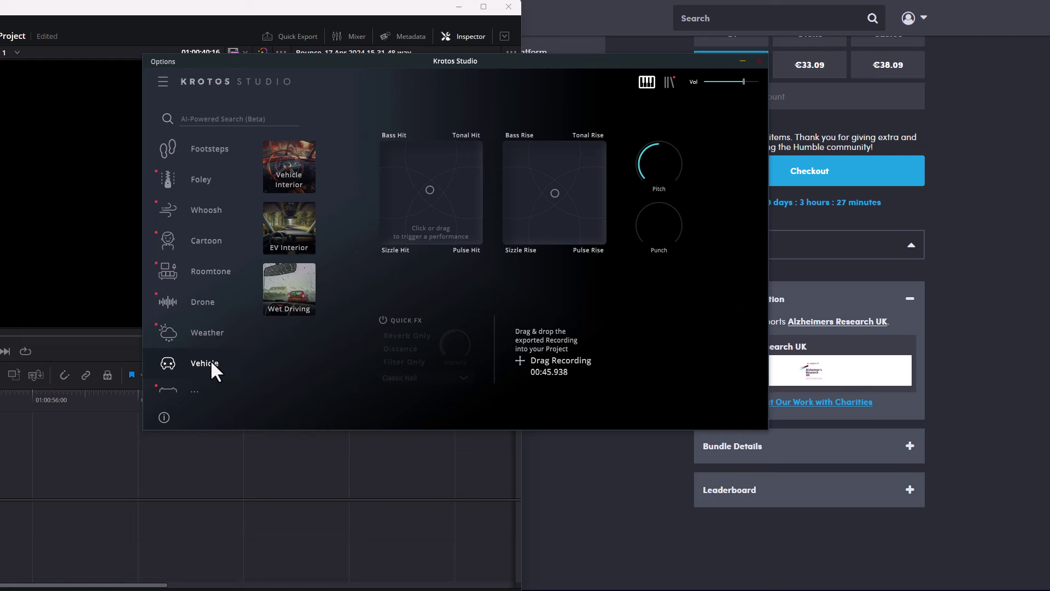
{"action": "scroll", "coordinate": [195, 313], "scroll_direction": "down", "scroll_amount": 2}
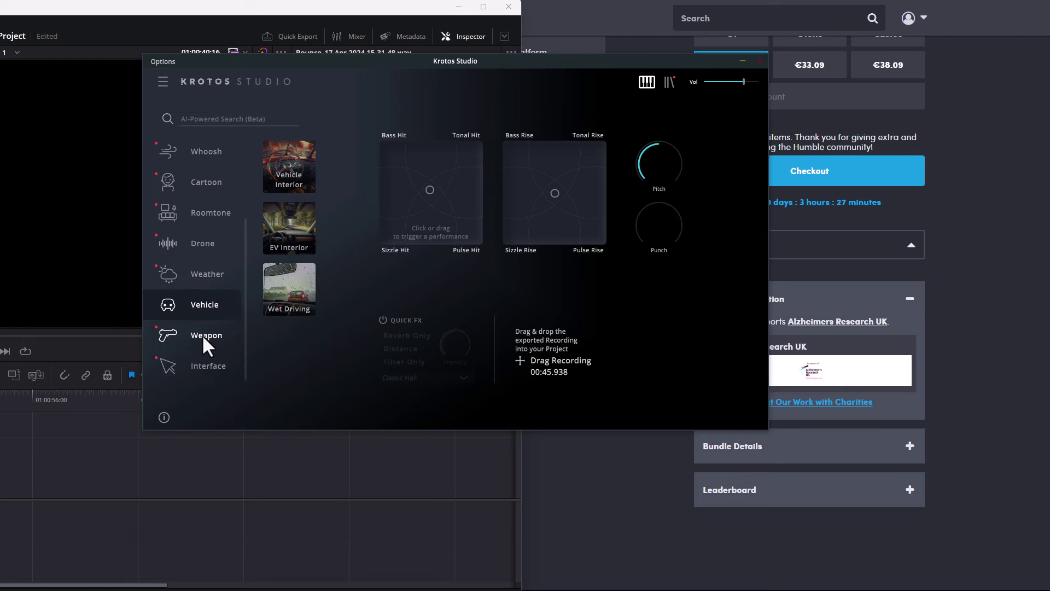
{"action": "left_click", "coordinate": [202, 333]}
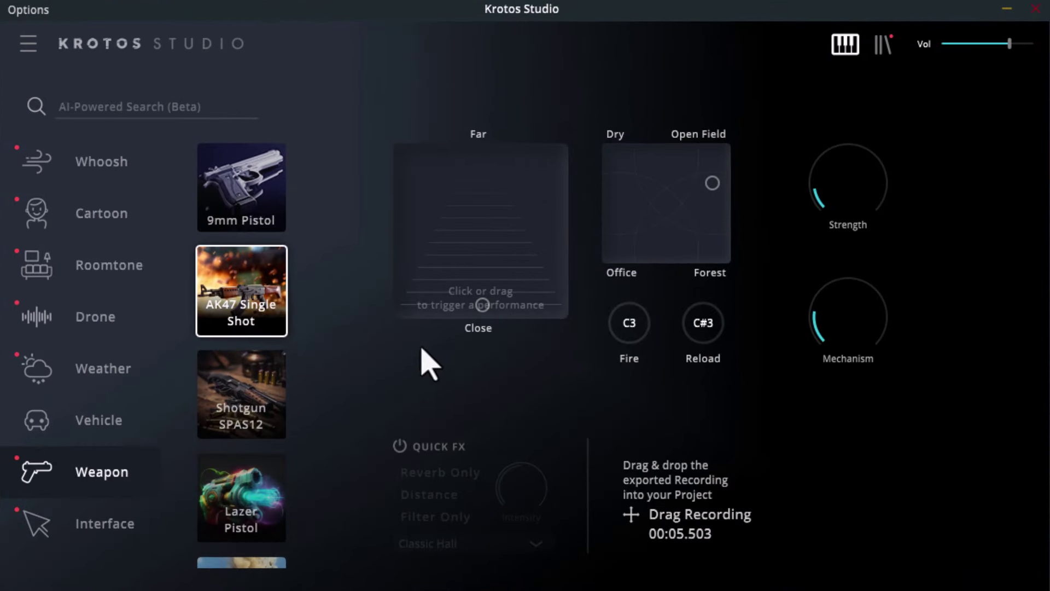
Record AK47 gunshot performances at default, close and far distances.
{"action": "left_click", "coordinate": [483, 277]}
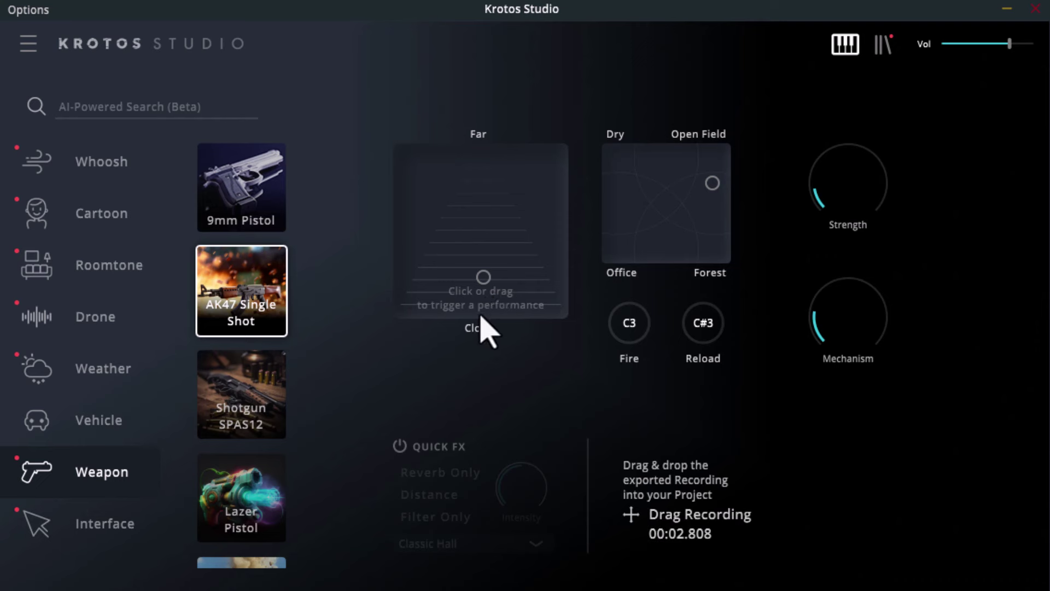
{"action": "left_click", "coordinate": [480, 320]}
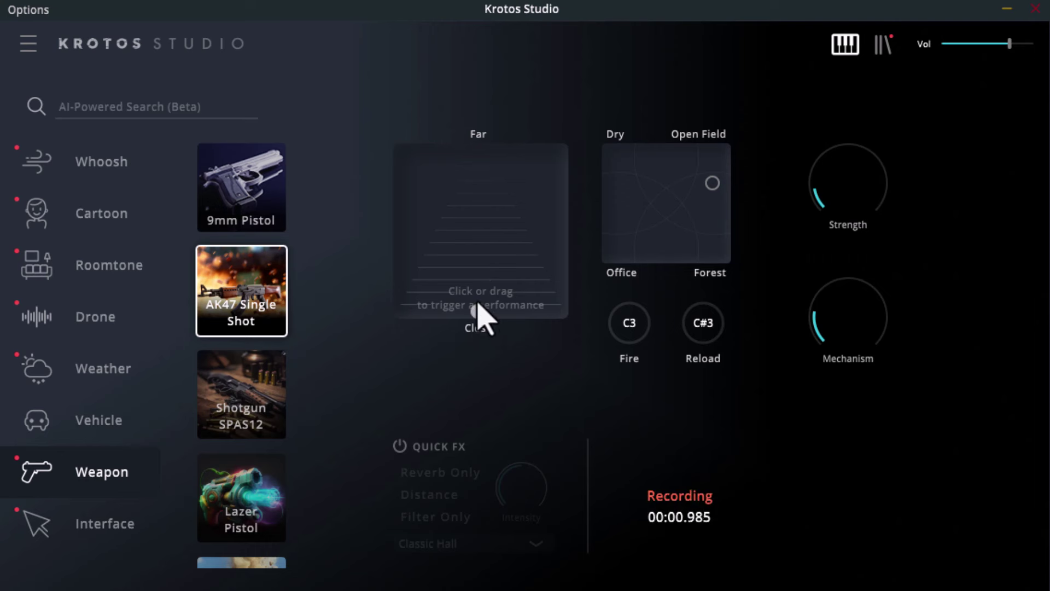
{"action": "left_click", "coordinate": [480, 163]}
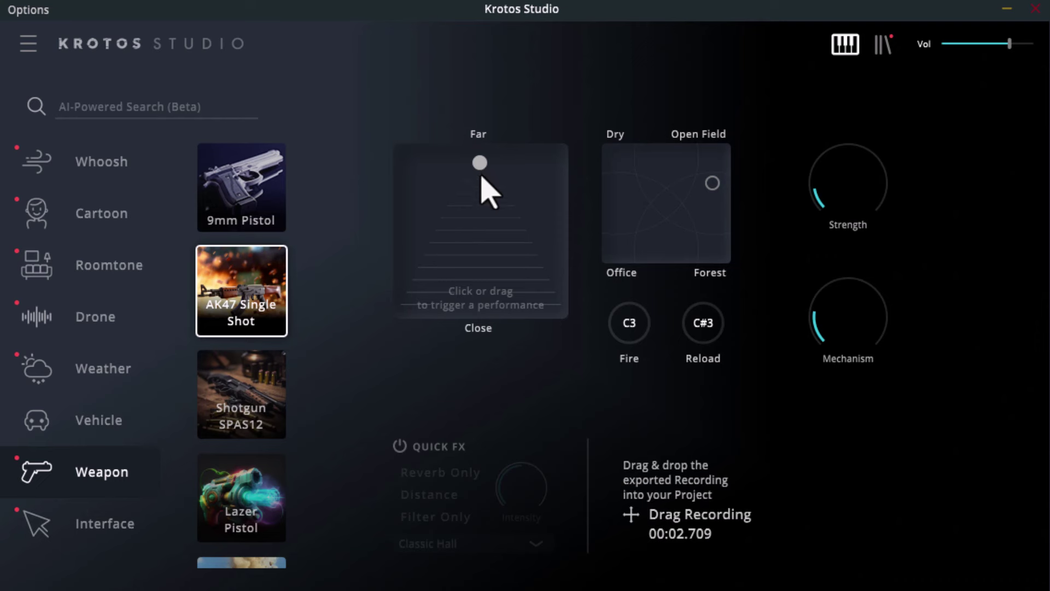
Shift the room ambience from open field toward dry, settling on Office.
{"action": "left_click_drag", "start_coordinate": [711, 182], "coordinate": [705, 151]}
{"action": "left_click", "coordinate": [678, 151]}
{"action": "left_click_drag", "start_coordinate": [677, 229], "coordinate": [609, 255]}
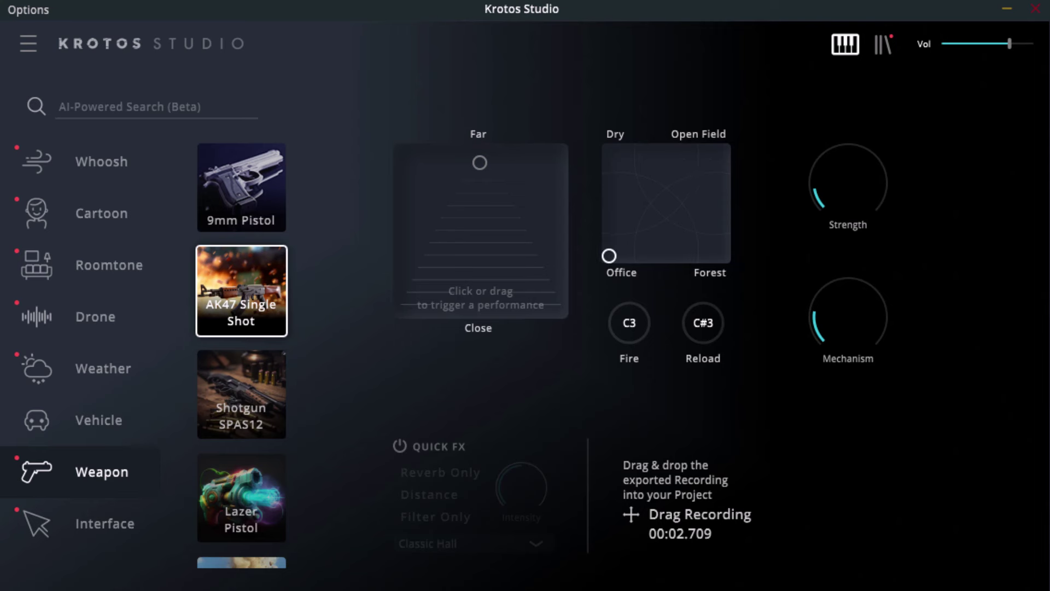
Record a new gunshot performance while sweeping the distance between close and far.
{"action": "left_click", "coordinate": [481, 305]}
{"action": "left_click_drag", "start_coordinate": [481, 305], "coordinate": [482, 198]}
{"action": "left_click_drag", "start_coordinate": [623, 211], "coordinate": [625, 198]}
{"action": "left_click_drag", "start_coordinate": [518, 176], "coordinate": [479, 180]}
Stop recording and browse the Vehicle and Drone category presets.
{"action": "left_click", "coordinate": [110, 422]}
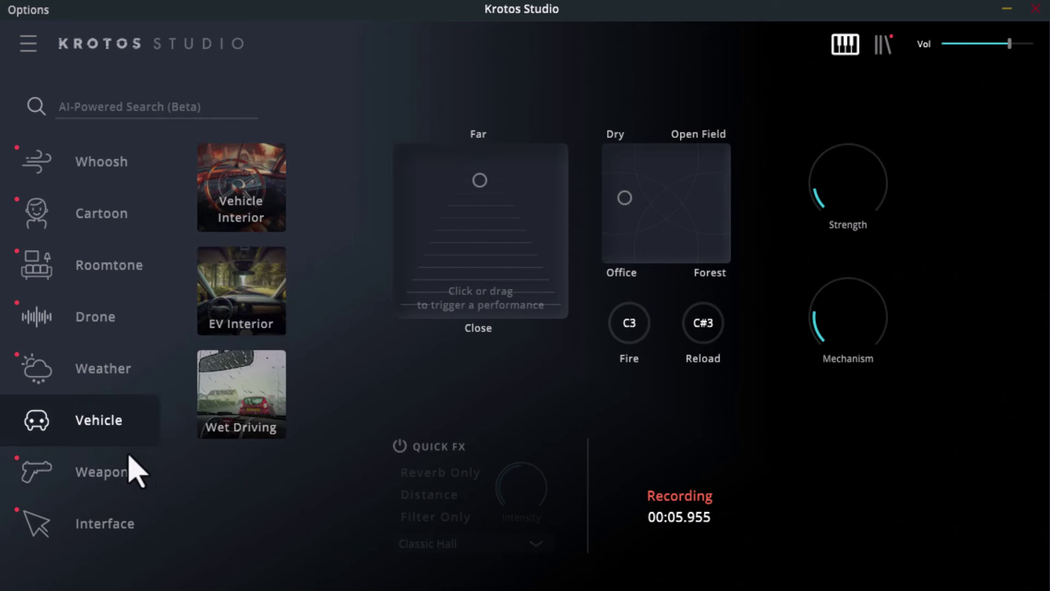
{"action": "left_click", "coordinate": [112, 328]}
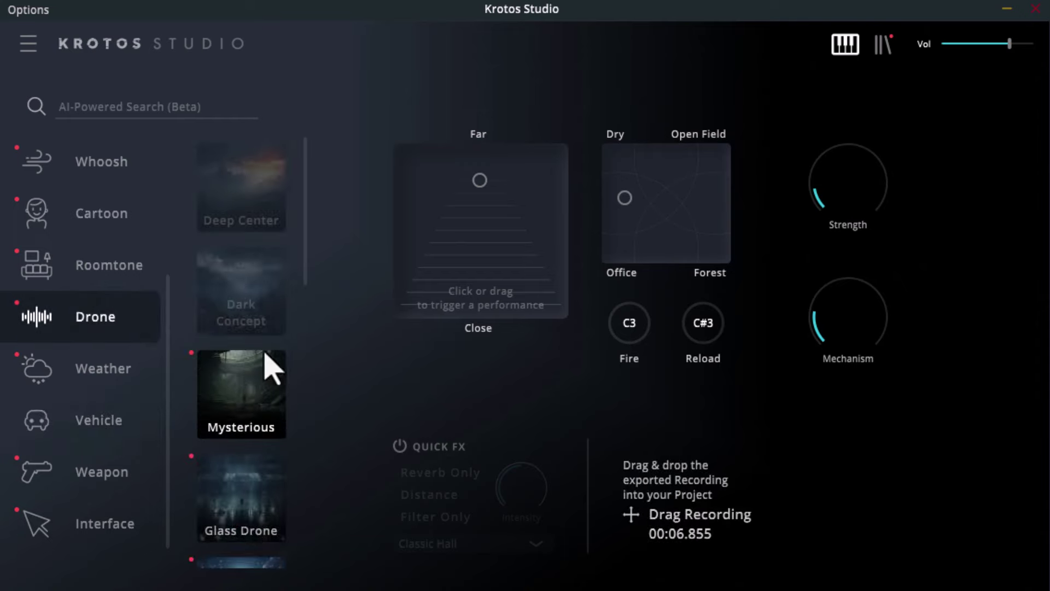
{"action": "scroll", "coordinate": [82, 376], "scroll_direction": "up", "scroll_amount": 3}
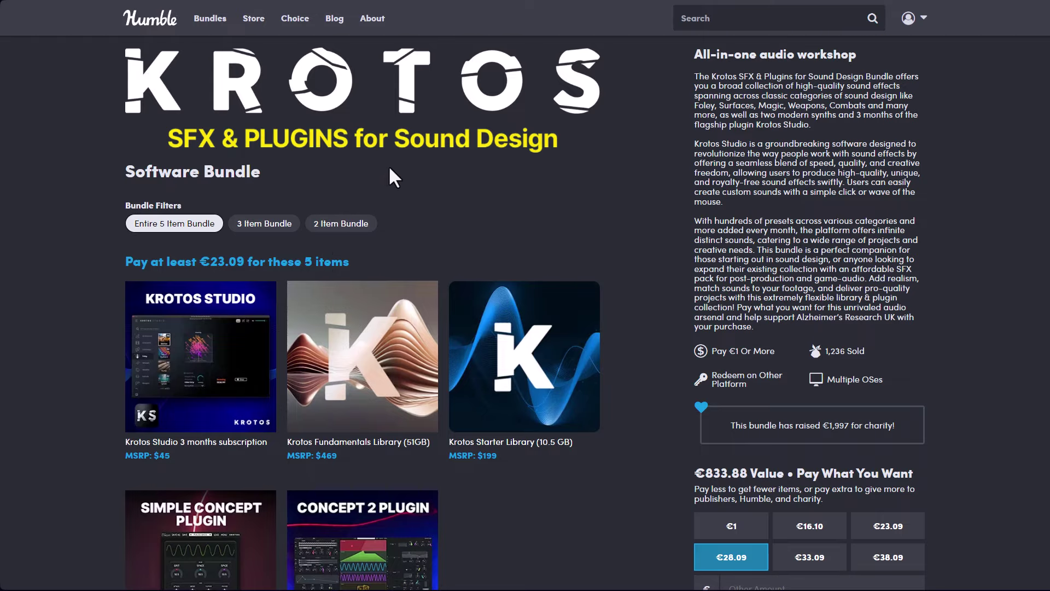
{"action": "scroll", "coordinate": [393, 167], "scroll_direction": "down", "scroll_amount": 4}
{"action": "scroll", "coordinate": [433, 213], "scroll_direction": "up", "scroll_amount": 2}
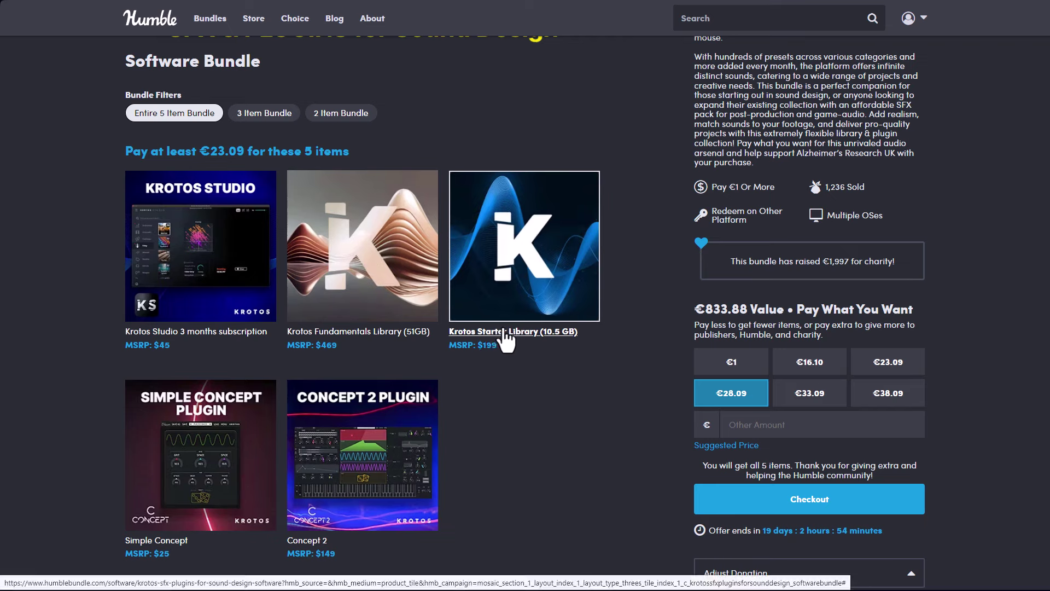
{"action": "scroll", "coordinate": [565, 337], "scroll_direction": "down", "scroll_amount": 1}
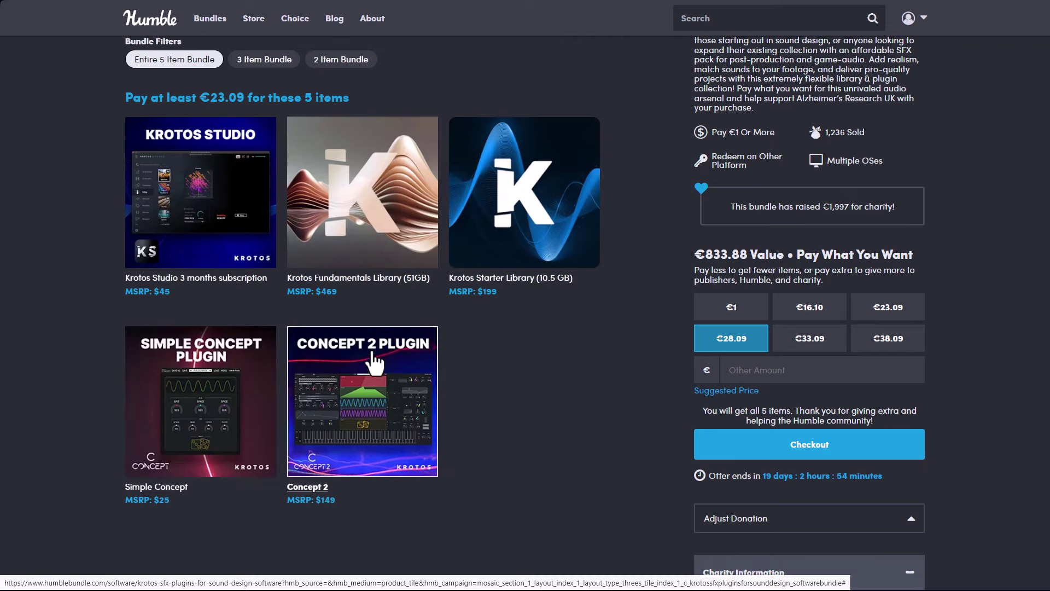
{"action": "scroll", "coordinate": [449, 421], "scroll_direction": "up", "scroll_amount": 3}
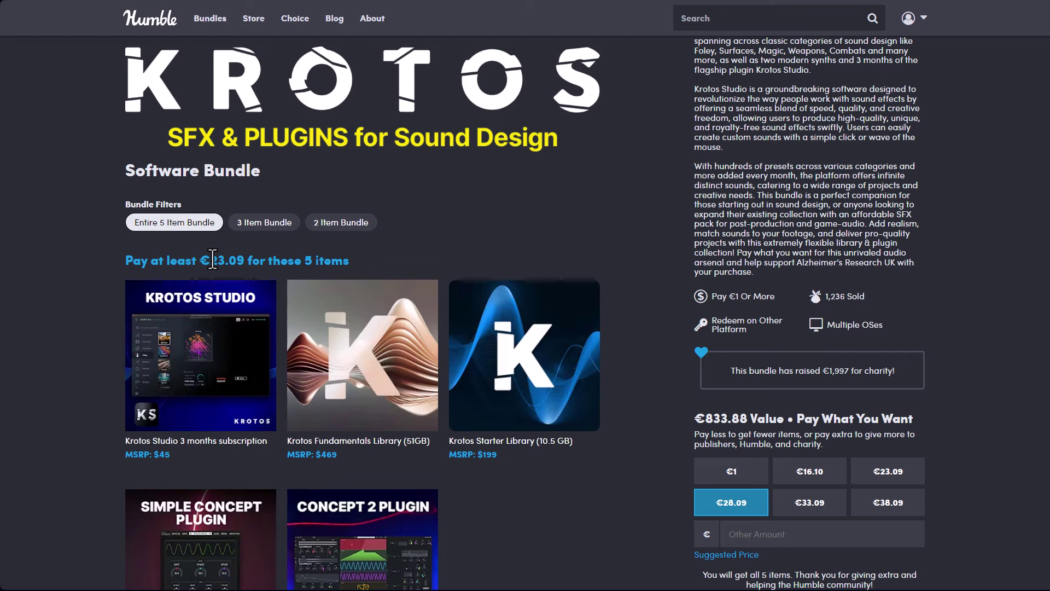
{"action": "mouse_move", "coordinate": [212, 22]}
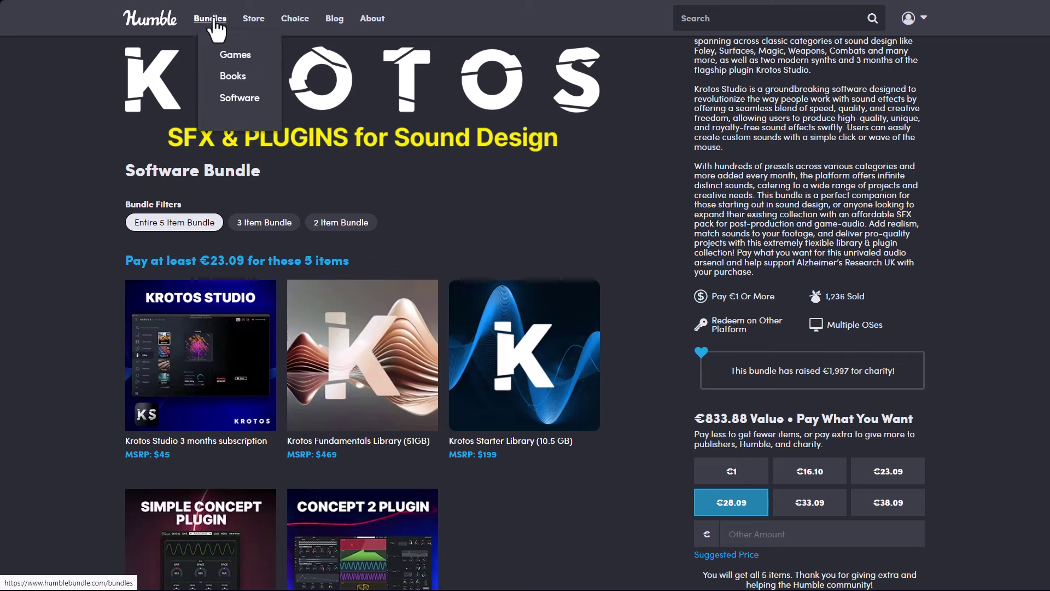
Go to the Software bundles list and open the Creator Boombox bundle.
{"action": "left_click", "coordinate": [222, 101]}
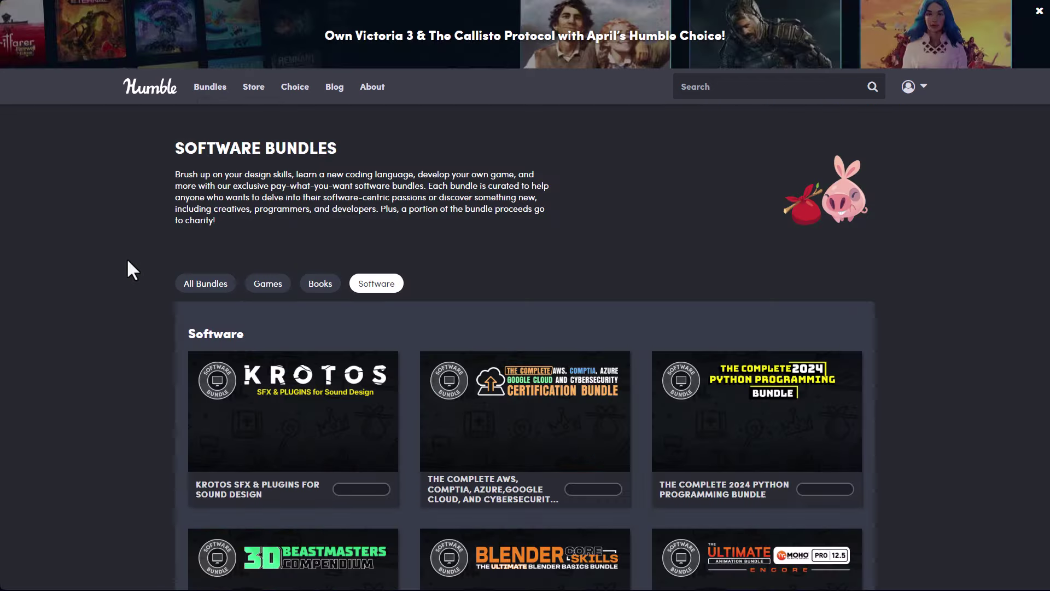
{"action": "scroll", "coordinate": [126, 258], "scroll_direction": "down", "scroll_amount": 9}
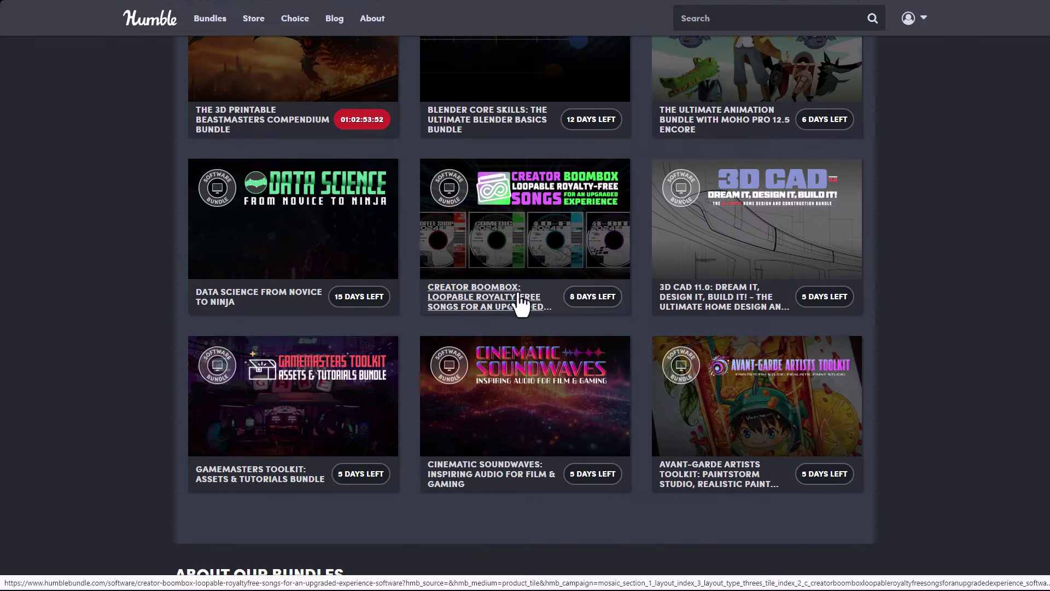
{"action": "left_click", "coordinate": [472, 309]}
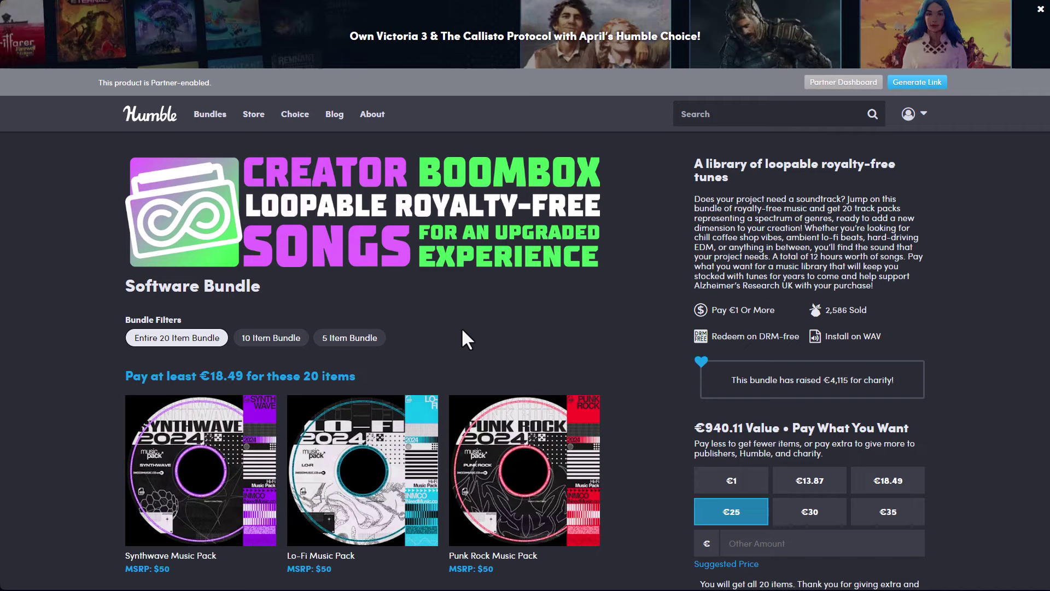
Scroll through the Creator Boombox bundle's 20 loopable music packs.
{"action": "scroll", "coordinate": [465, 327], "scroll_direction": "down", "scroll_amount": 10}
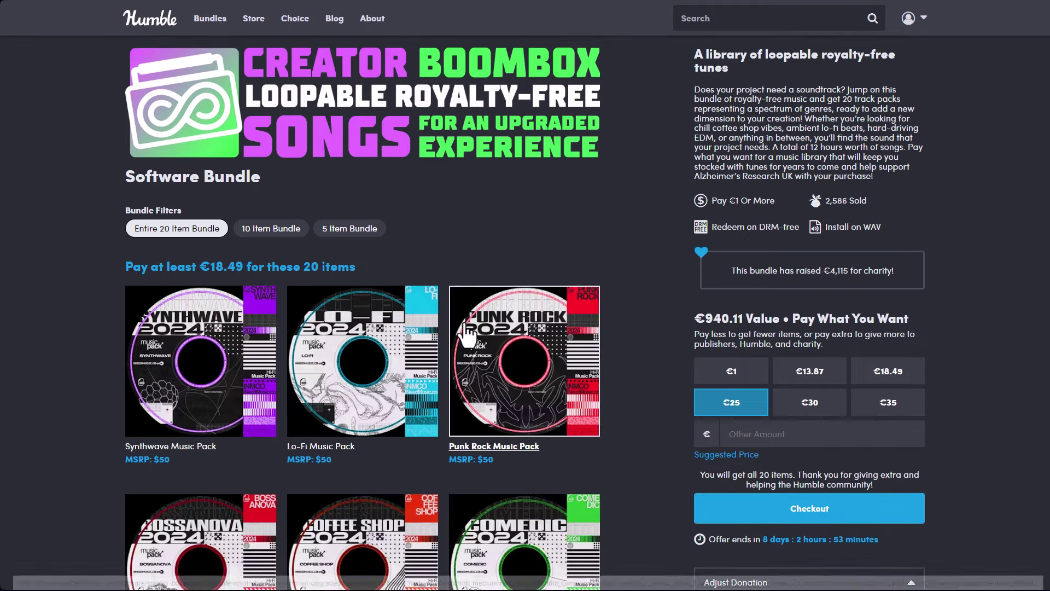
{"action": "scroll", "coordinate": [335, 327], "scroll_direction": "down", "scroll_amount": 13}
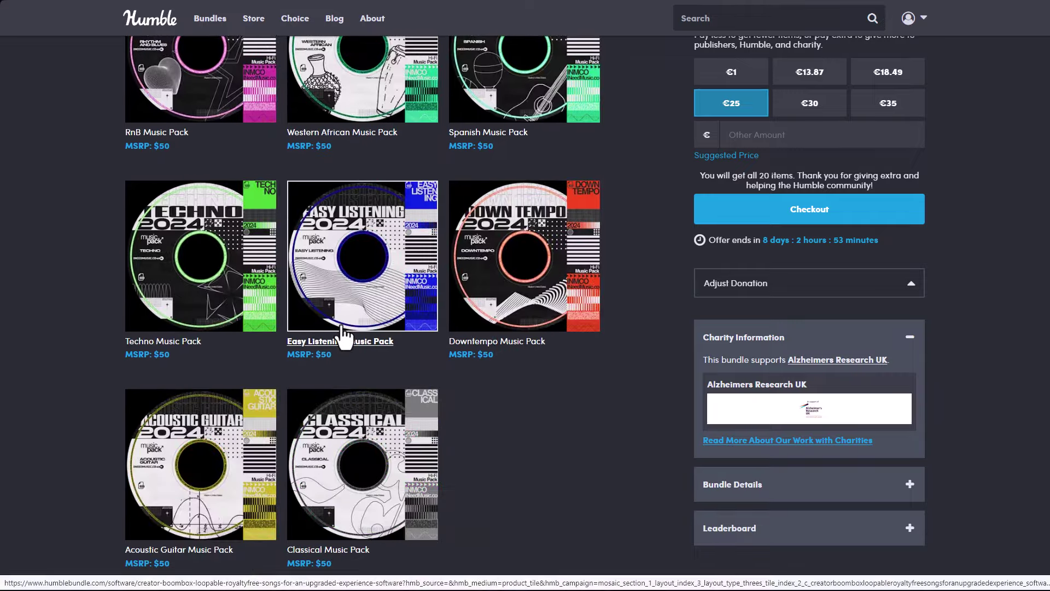
{"action": "scroll", "coordinate": [343, 328], "scroll_direction": "up", "scroll_amount": 2}
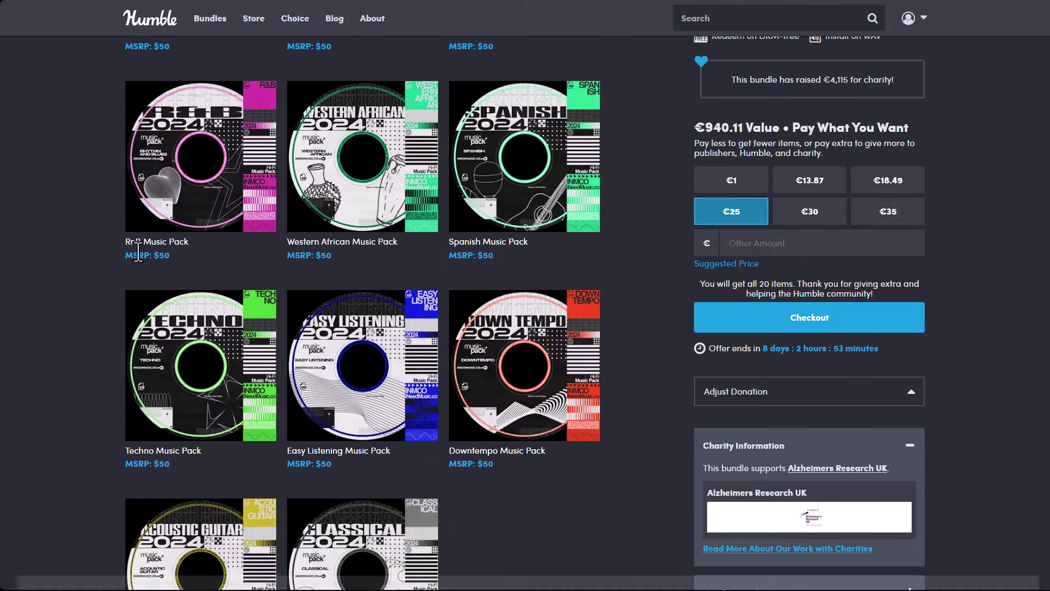
{"action": "scroll", "coordinate": [382, 281], "scroll_direction": "up", "scroll_amount": 1}
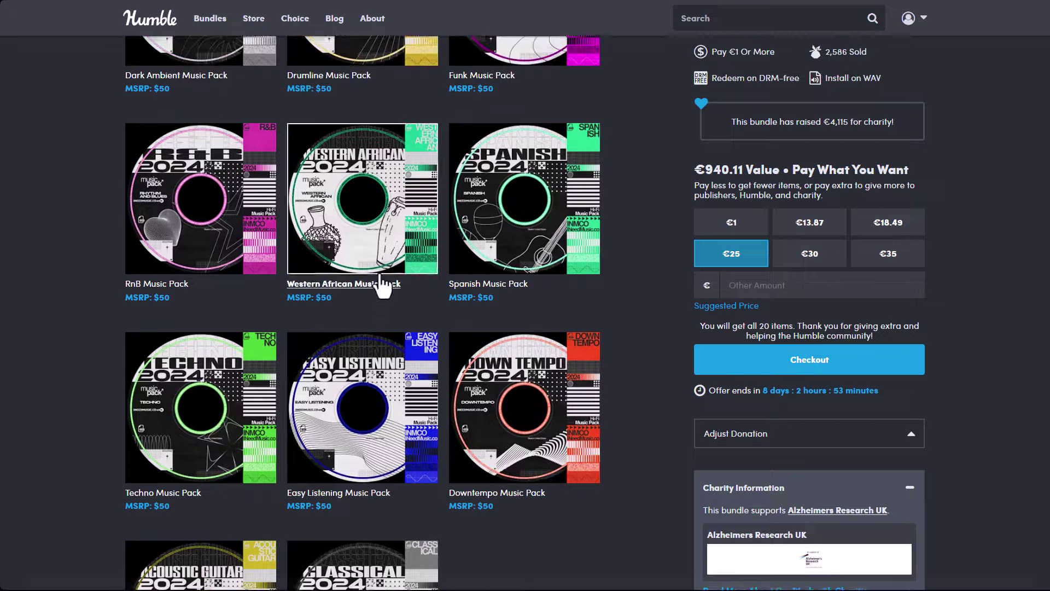
{"action": "scroll", "coordinate": [528, 361], "scroll_direction": "up", "scroll_amount": 8}
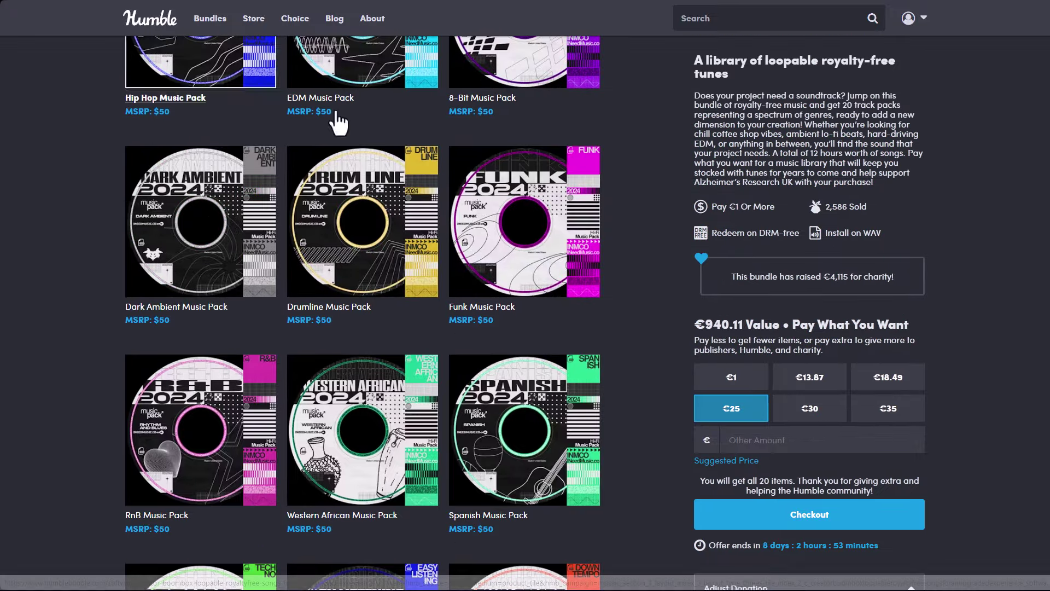
{"action": "scroll", "coordinate": [368, 299], "scroll_direction": "up", "scroll_amount": 8}
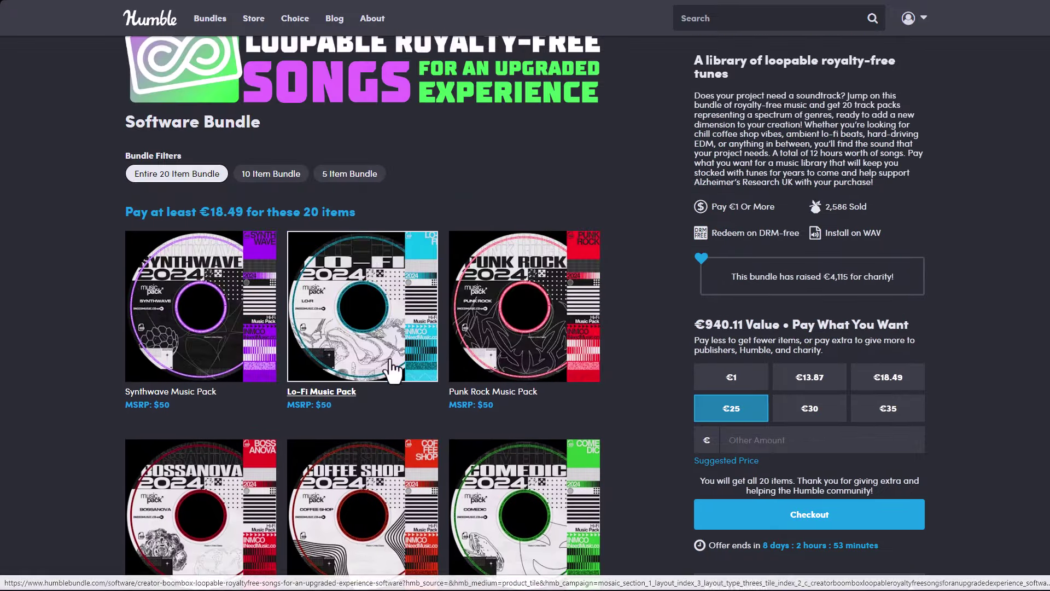
{"action": "scroll", "coordinate": [405, 361], "scroll_direction": "up", "scroll_amount": 3}
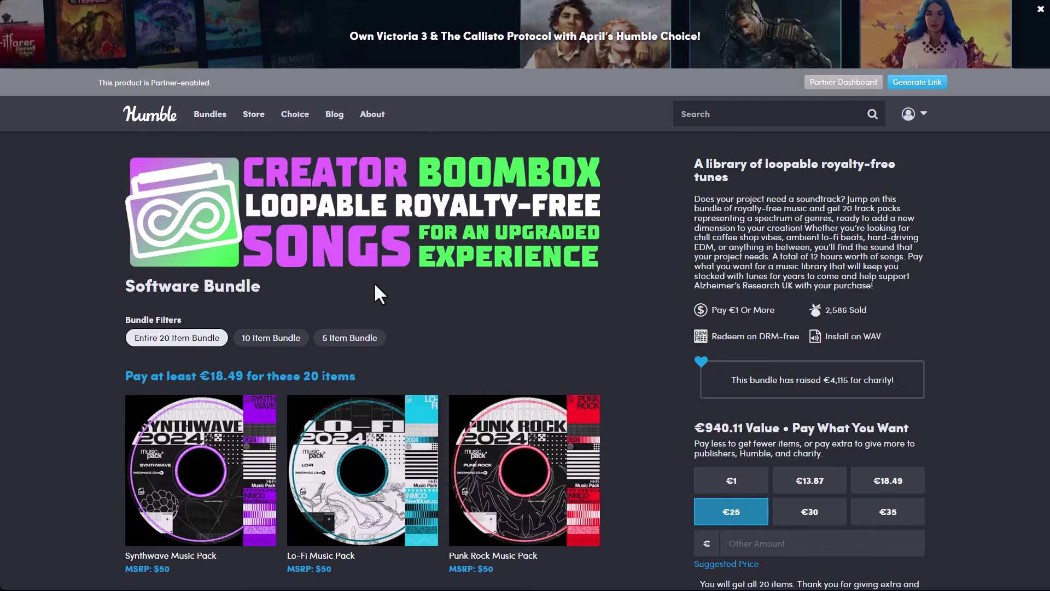
{"action": "scroll", "coordinate": [452, 265], "scroll_direction": "down", "scroll_amount": 1}
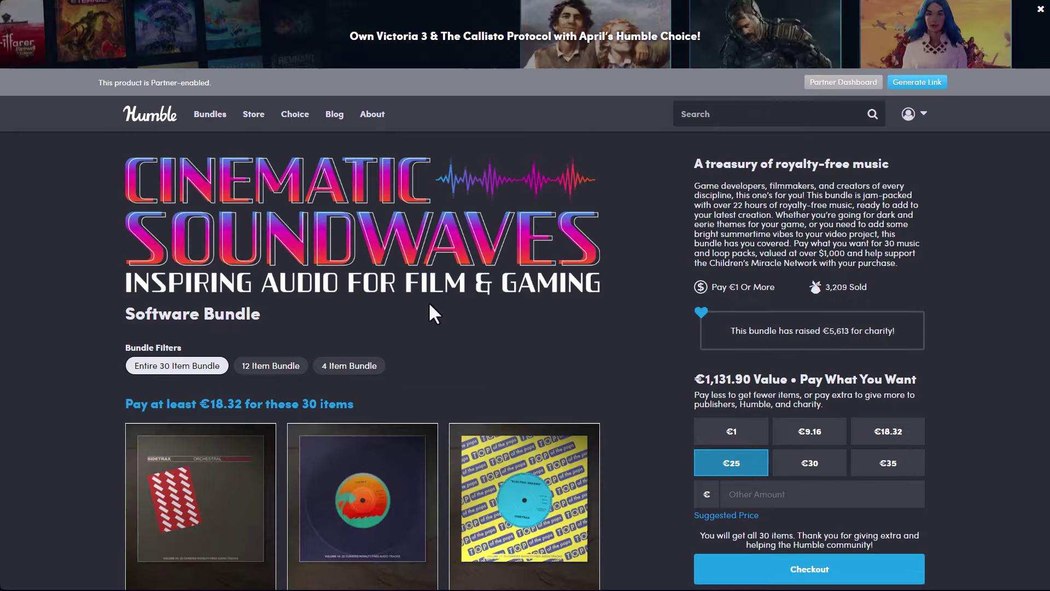
Scroll down the Cinematic Soundwaves page to music packs 18–20.
{"action": "scroll", "coordinate": [430, 307], "scroll_direction": "down", "scroll_amount": 3}
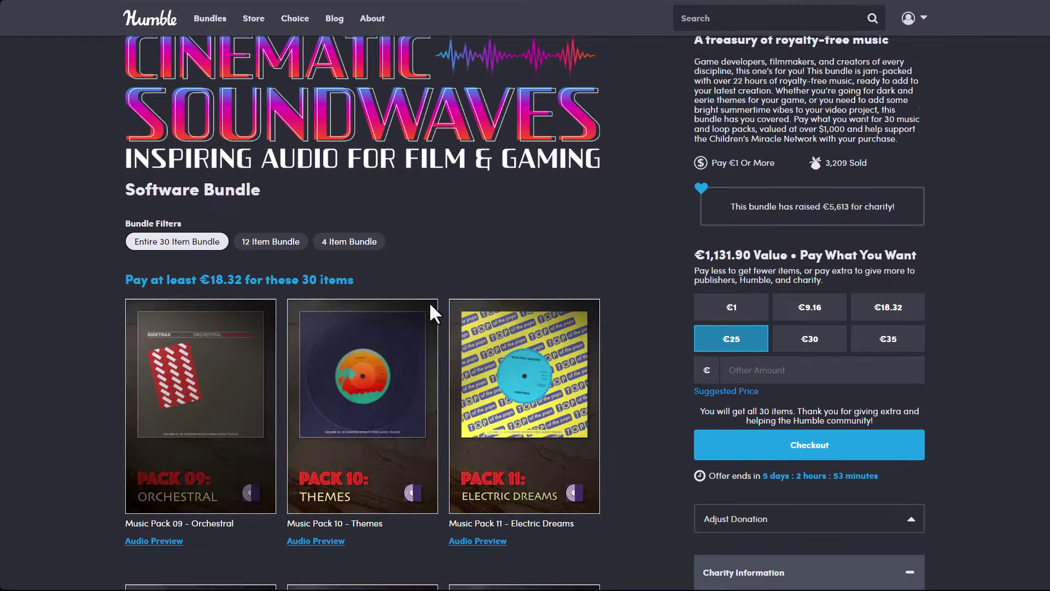
{"action": "scroll", "coordinate": [320, 260], "scroll_direction": "down", "scroll_amount": 15}
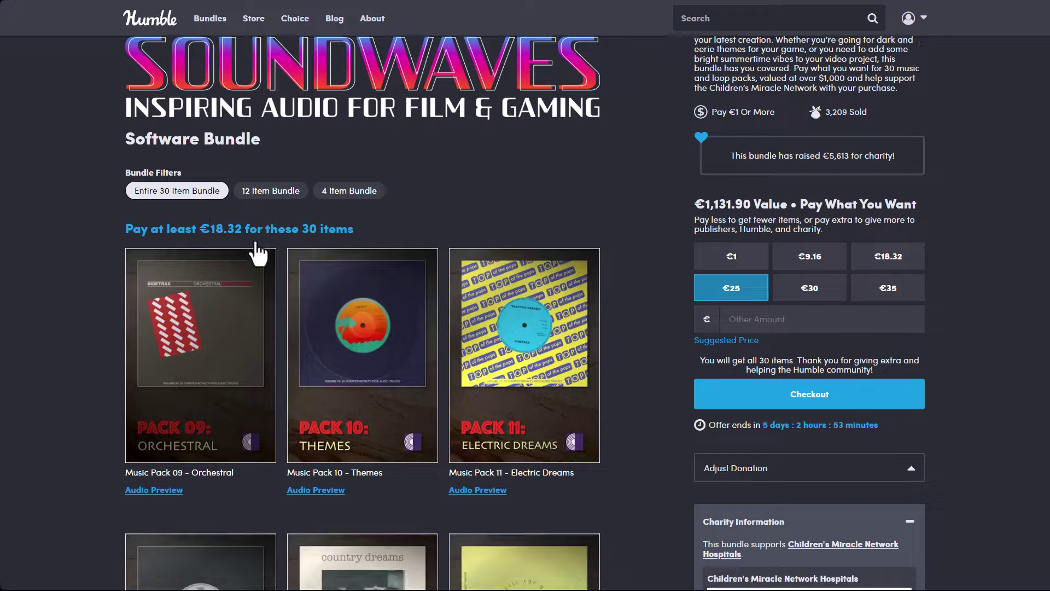